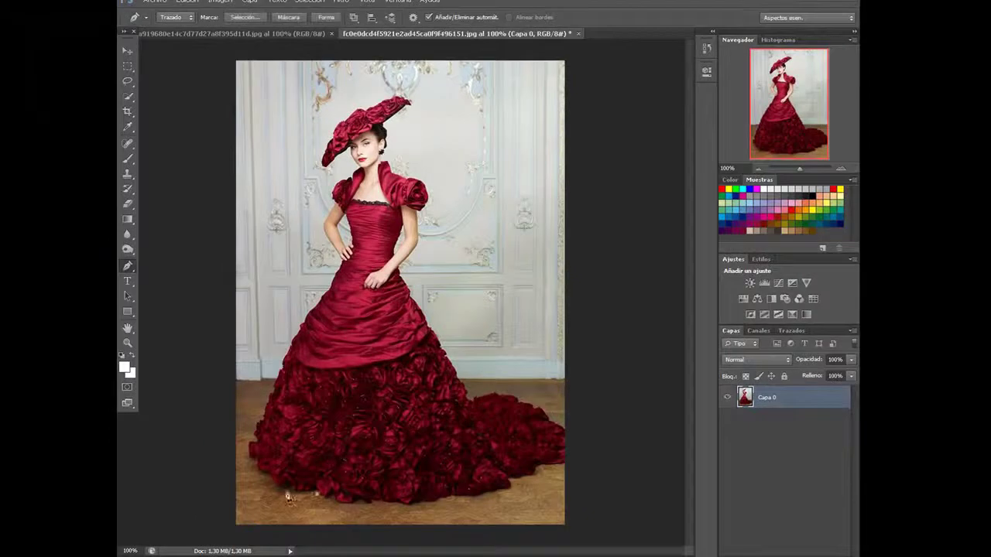
- Trace a Pen tool path up the lower-left edge of the ruffled red skirt
{"action": "left_click", "coordinate": [246, 444]}
{"action": "left_click", "coordinate": [257, 441]}
{"action": "left_click", "coordinate": [252, 431]}
{"action": "left_click", "coordinate": [257, 421]}
{"action": "left_click", "coordinate": [264, 418]}
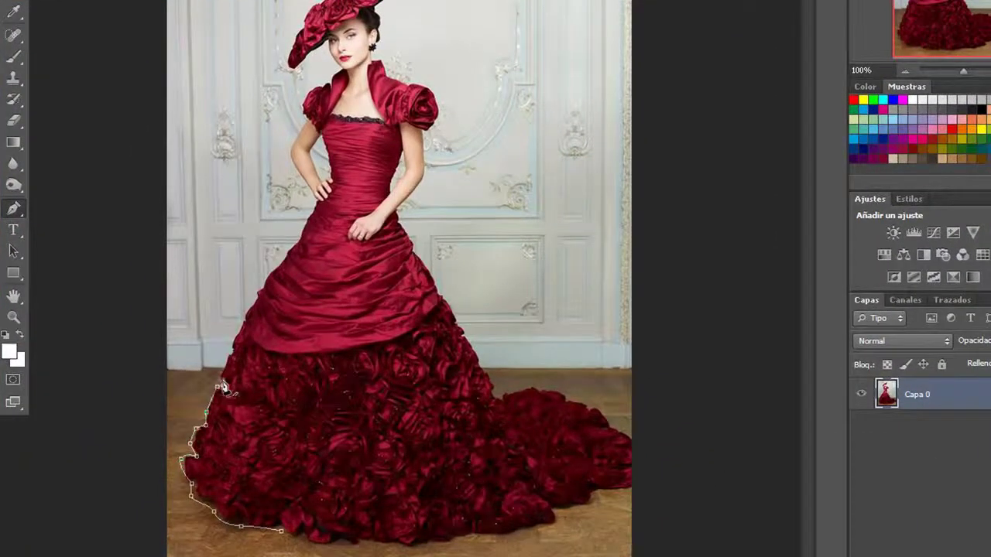
{"action": "left_click", "coordinate": [234, 342]}
- Continue the path along the left side of the draped skirt up to the waist, just below the woman's hand
{"action": "left_click_drag", "start_coordinate": [928, 71], "coordinate": [946, 72]}
{"action": "left_click_drag", "start_coordinate": [268, 205], "coordinate": [275, 195]}
{"action": "left_click", "coordinate": [281, 189]}
{"action": "left_click", "coordinate": [290, 165]}
{"action": "left_click", "coordinate": [300, 149]}
{"action": "scroll", "coordinate": [305, 148], "scroll_direction": "up", "scroll_amount": 1}
{"action": "left_click", "coordinate": [305, 187]}
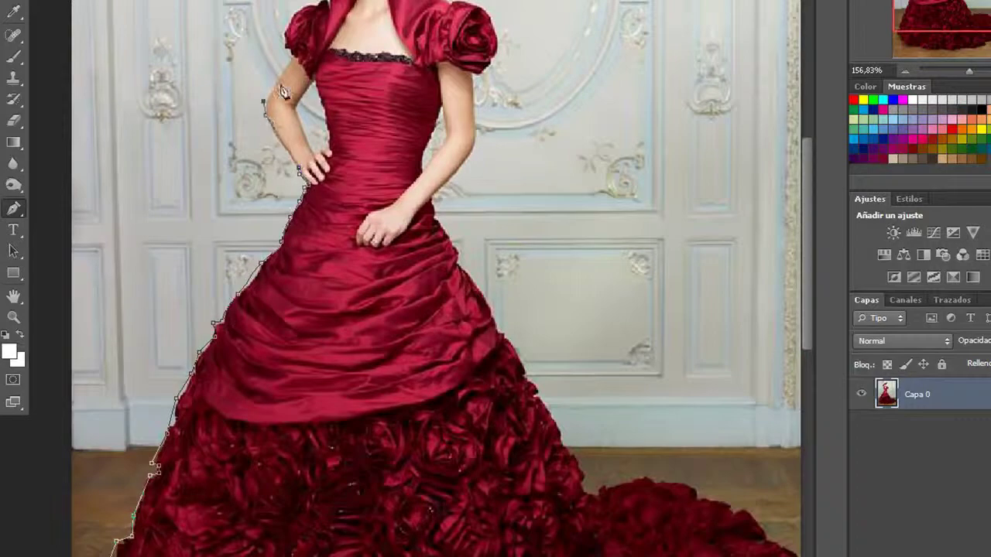
- Extend the path around the bent arm, left sleeve and face, and over the flowered hat to its pointed tip
{"action": "scroll", "coordinate": [291, 78], "scroll_direction": "up", "scroll_amount": 2}
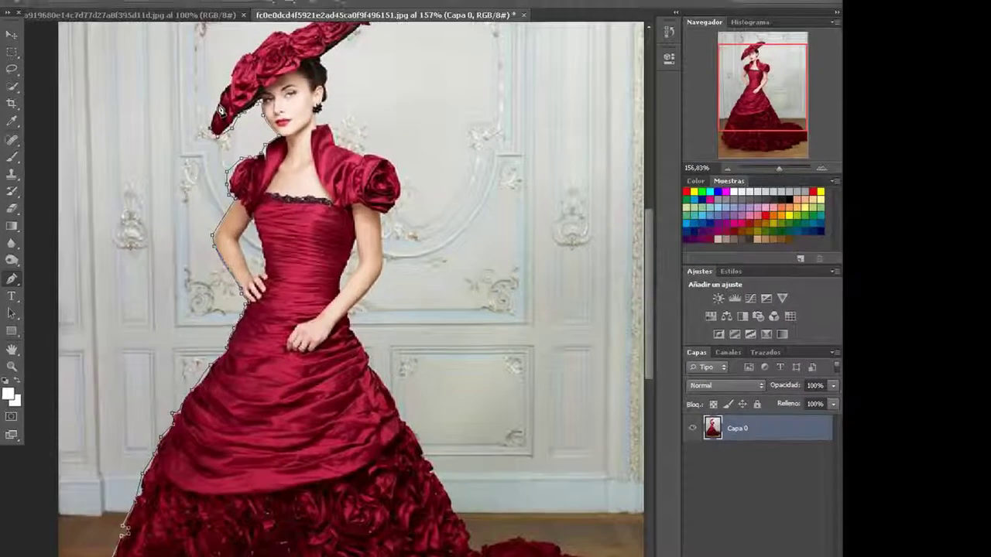
{"action": "scroll", "coordinate": [263, 85], "scroll_direction": "up", "scroll_amount": 2}
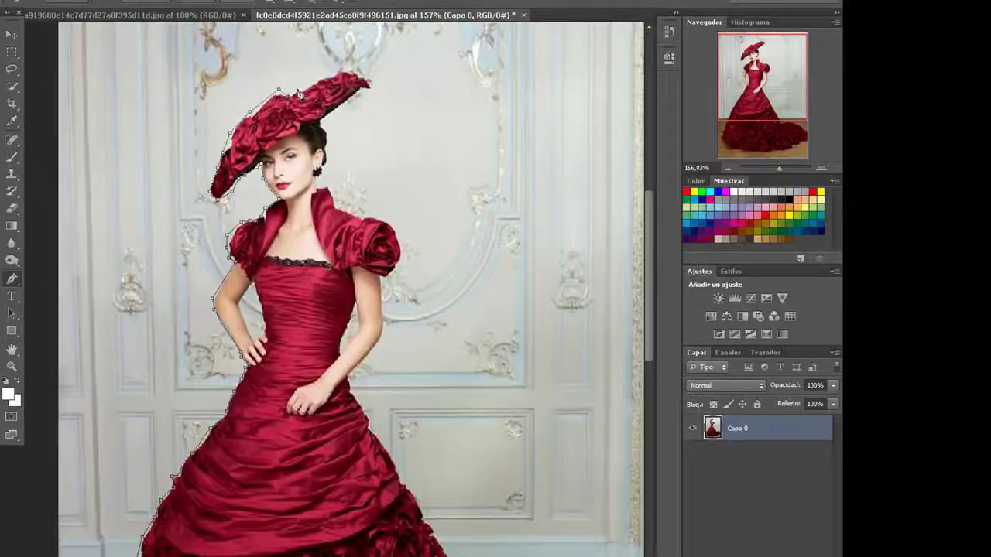
{"action": "left_click", "coordinate": [93, 11]}
{"action": "left_click_drag", "start_coordinate": [378, 90], "coordinate": [362, 100]}
- Trace the path past the ear and neck, along the upright collar and around the right puffed sleeve
{"action": "left_click", "coordinate": [318, 176]}
{"action": "left_click", "coordinate": [316, 187]}
{"action": "left_click", "coordinate": [330, 188]}
{"action": "left_click", "coordinate": [333, 205]}
{"action": "left_click", "coordinate": [360, 217]}
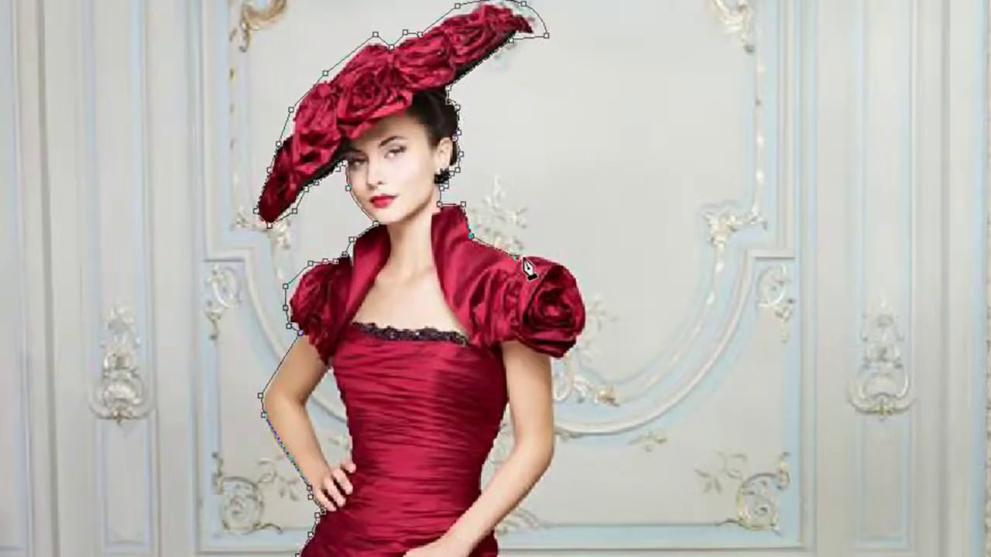
{"action": "left_click", "coordinate": [549, 256]}
{"action": "left_click_drag", "start_coordinate": [580, 279], "coordinate": [582, 289]}
{"action": "left_click", "coordinate": [572, 330]}
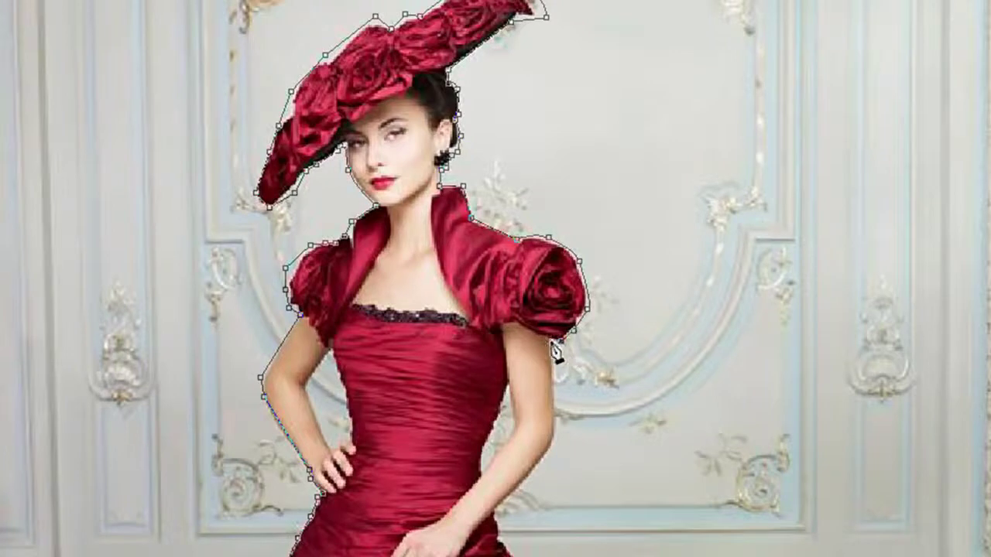
- Outline the outer edge of the woman's right-hand-side arm down to the waist, correcting a misplaced anchor
{"action": "left_click", "coordinate": [555, 423]}
{"action": "scroll", "coordinate": [557, 426], "scroll_direction": "down", "scroll_amount": 3}
{"action": "left_click_drag", "start_coordinate": [545, 322], "coordinate": [538, 338]}
{"action": "scroll", "coordinate": [450, 411], "scroll_direction": "up", "scroll_amount": 4}
{"action": "left_click_drag", "start_coordinate": [678, 215], "coordinate": [539, 429]}
{"action": "key", "text": "ctrl+z"}
{"action": "left_click", "coordinate": [481, 495]}
{"action": "scroll", "coordinate": [464, 503], "scroll_direction": "down", "scroll_amount": 3}
{"action": "left_click", "coordinate": [429, 424]}
{"action": "left_click_drag", "start_coordinate": [440, 494], "coordinate": [431, 523]}
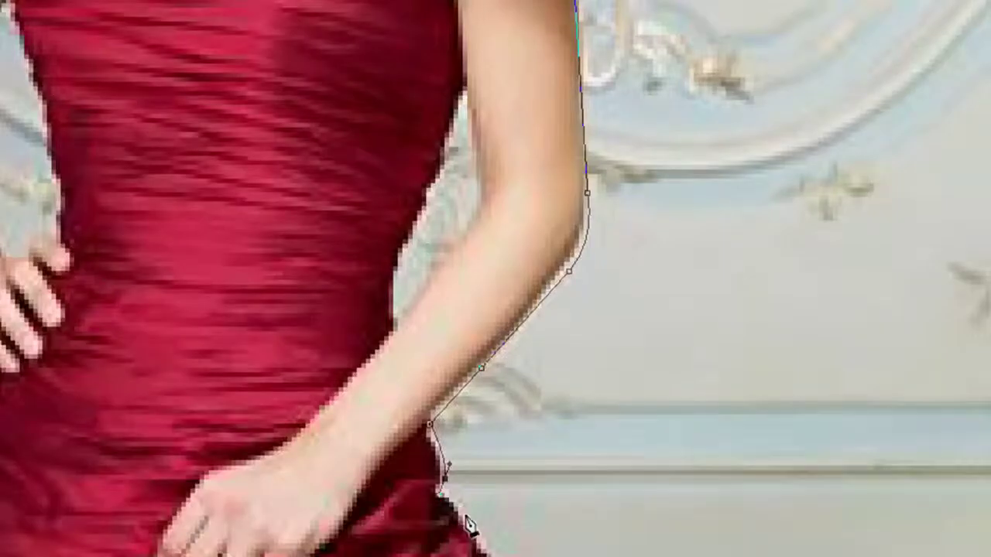
- Trace the path down the right edge of the draped upper skirt
{"action": "left_click", "coordinate": [470, 507]}
{"action": "left_click", "coordinate": [530, 512]}
{"action": "left_click", "coordinate": [511, 418]}
{"action": "left_click", "coordinate": [542, 391]}
{"action": "left_click_drag", "start_coordinate": [533, 403], "coordinate": [549, 433]}
{"action": "scroll", "coordinate": [553, 372], "scroll_direction": "down", "scroll_amount": 3}
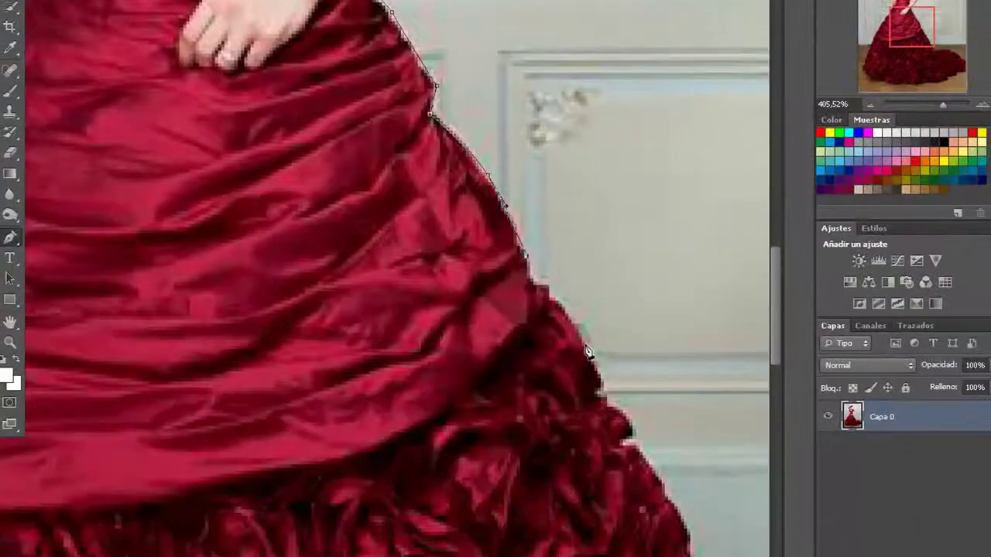
- Continue the path down the right edge of the skirt's flower ruffles
{"action": "left_click_drag", "start_coordinate": [587, 343], "coordinate": [601, 368]}
{"action": "scroll", "coordinate": [607, 364], "scroll_direction": "down", "scroll_amount": 2}
{"action": "left_click", "coordinate": [633, 349]}
{"action": "scroll", "coordinate": [650, 387], "scroll_direction": "down", "scroll_amount": 1}
{"action": "scroll", "coordinate": [673, 417], "scroll_direction": "down", "scroll_amount": 1}
{"action": "left_click_drag", "start_coordinate": [690, 370], "coordinate": [692, 395]}
{"action": "left_click", "coordinate": [700, 404]}
{"action": "left_click_drag", "start_coordinate": [727, 428], "coordinate": [740, 452]}
- Trace the corner where the ruffled skirt meets the train and the first part of the train's upper edge
{"action": "scroll", "coordinate": [739, 453], "scroll_direction": "down", "scroll_amount": 3}
{"action": "scroll", "coordinate": [720, 309], "scroll_direction": "right", "scroll_amount": 2}
{"action": "left_click_drag", "start_coordinate": [553, 167], "coordinate": [557, 181]}
{"action": "left_click", "coordinate": [544, 186]}
{"action": "left_click", "coordinate": [547, 206]}
{"action": "left_click", "coordinate": [567, 217]}
{"action": "left_click", "coordinate": [608, 200]}
{"action": "left_click", "coordinate": [640, 193]}
{"action": "left_click", "coordinate": [695, 177]}
{"action": "left_click", "coordinate": [719, 187]}
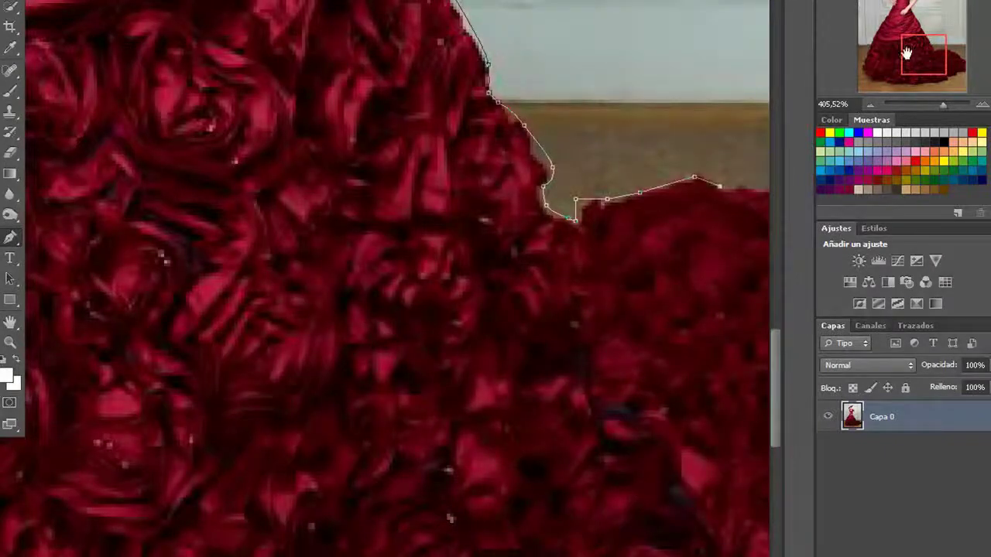
- Continue the path along the bumpy upper edge of the train toward the image border
{"action": "left_click_drag", "start_coordinate": [909, 49], "coordinate": [927, 49]}
{"action": "left_click", "coordinate": [507, 179]}
{"action": "left_click", "coordinate": [521, 186]}
{"action": "left_click", "coordinate": [534, 208]}
{"action": "left_click", "coordinate": [594, 221]}
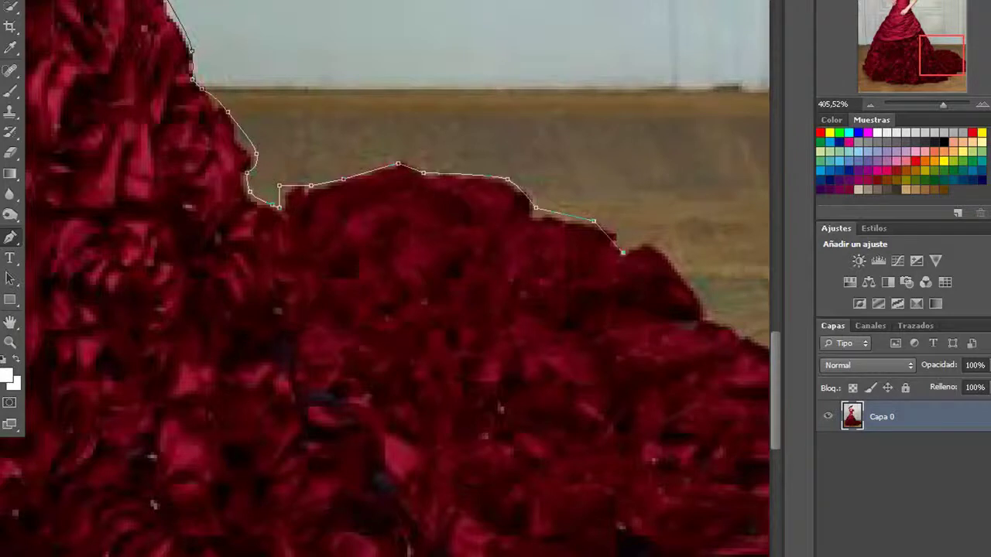
{"action": "left_click", "coordinate": [701, 313]}
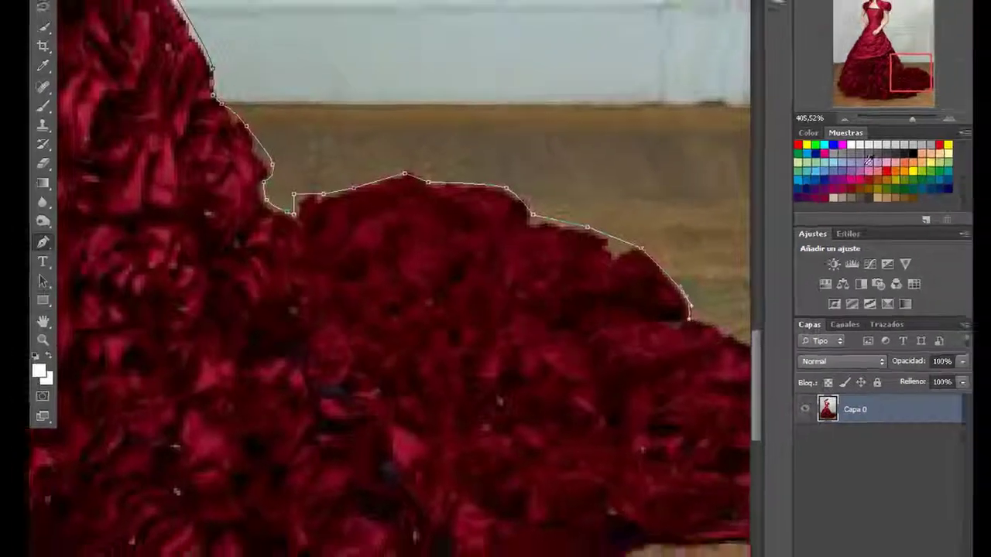
- Take the path around the end of the train at the image border and back along its lower edge
{"action": "left_click_drag", "start_coordinate": [912, 75], "coordinate": [913, 87]}
{"action": "left_click", "coordinate": [749, 135]}
{"action": "left_click", "coordinate": [755, 324]}
{"action": "left_click_drag", "start_coordinate": [755, 325], "coordinate": [755, 422]}
{"action": "left_click", "coordinate": [615, 319]}
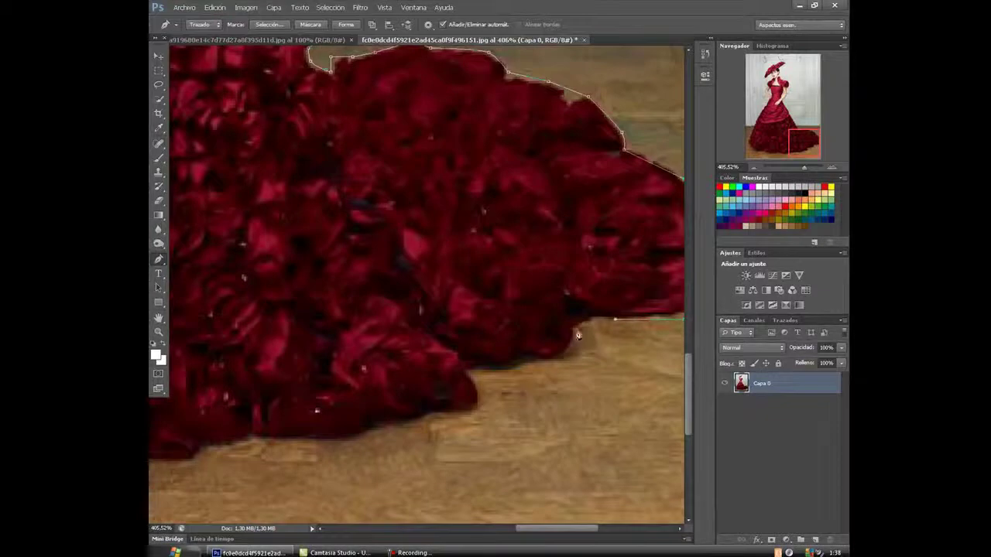
{"action": "left_click", "coordinate": [526, 365]}
{"action": "left_click", "coordinate": [503, 368]}
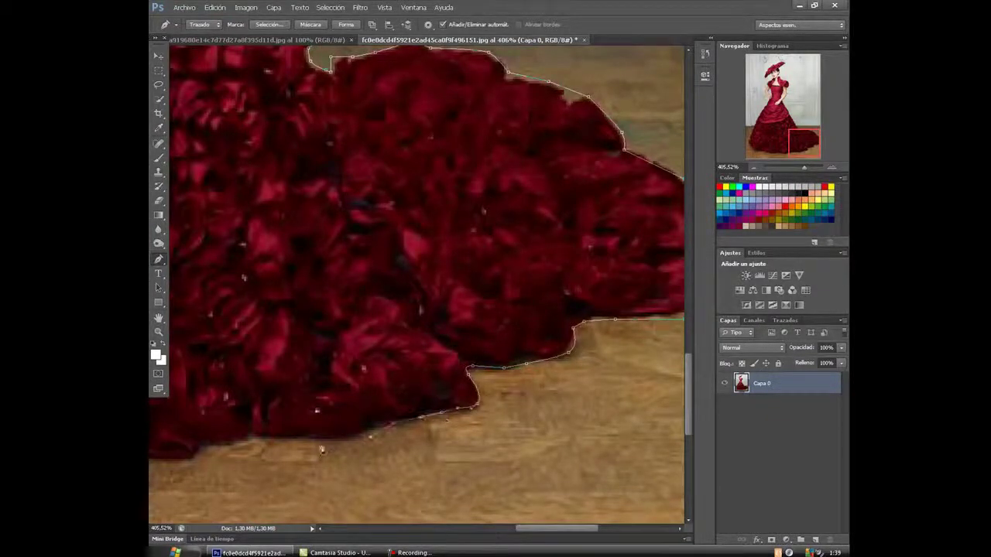
- Trace the path along the skirt's bottom hem toward the starting point
{"action": "left_click", "coordinate": [182, 465]}
{"action": "left_click", "coordinate": [157, 461]}
{"action": "left_click_drag", "start_coordinate": [810, 147], "coordinate": [790, 149]}
{"action": "left_click", "coordinate": [489, 435]}
{"action": "left_click", "coordinate": [471, 441]}
{"action": "left_click", "coordinate": [404, 438]}
{"action": "left_click", "coordinate": [327, 436]}
{"action": "left_click", "coordinate": [288, 442]}
{"action": "left_click", "coordinate": [264, 433]}
- Close the path around the woman at the bottom hem and convert it into a selection
{"action": "left_click_drag", "start_coordinate": [783, 142], "coordinate": [764, 145]}
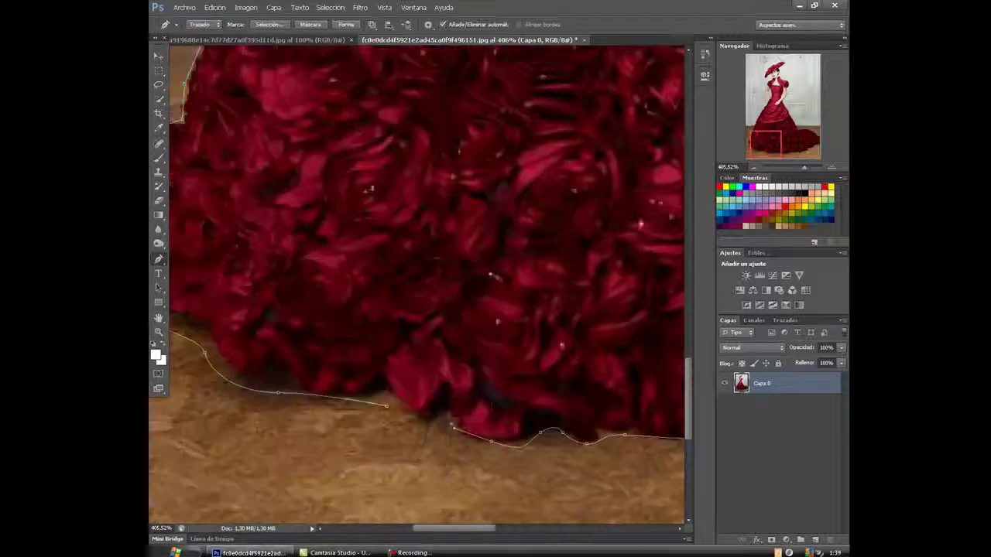
{"action": "left_click_drag", "start_coordinate": [449, 424], "coordinate": [454, 437]}
{"action": "right_click", "coordinate": [402, 379]}
{"action": "left_click", "coordinate": [469, 412]}
{"action": "left_click", "coordinate": [593, 162]}
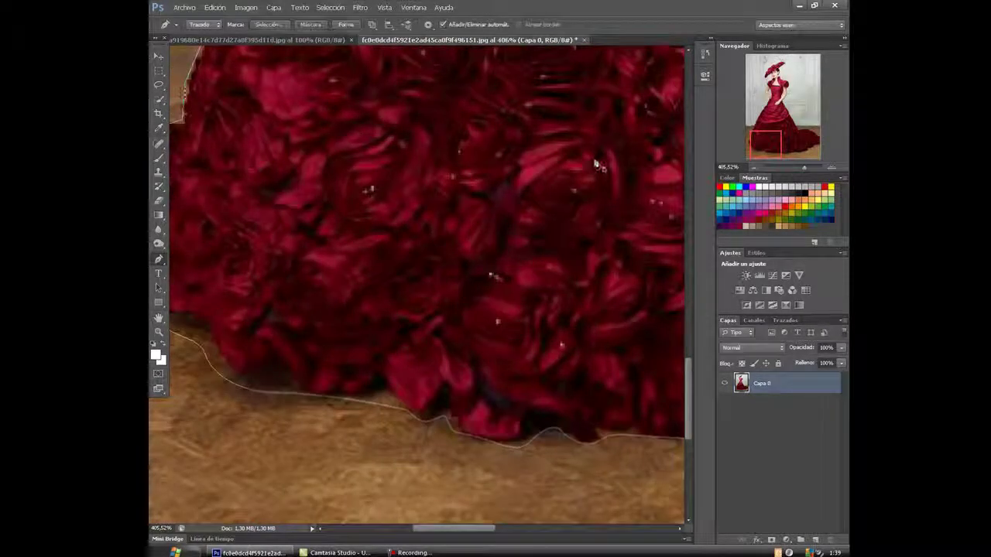
- Copy the selected woman to a new layer and hide the original photo layer
{"action": "key", "text": "ctrl+j"}
{"action": "left_click_drag", "start_coordinate": [804, 168], "coordinate": [793, 167]}
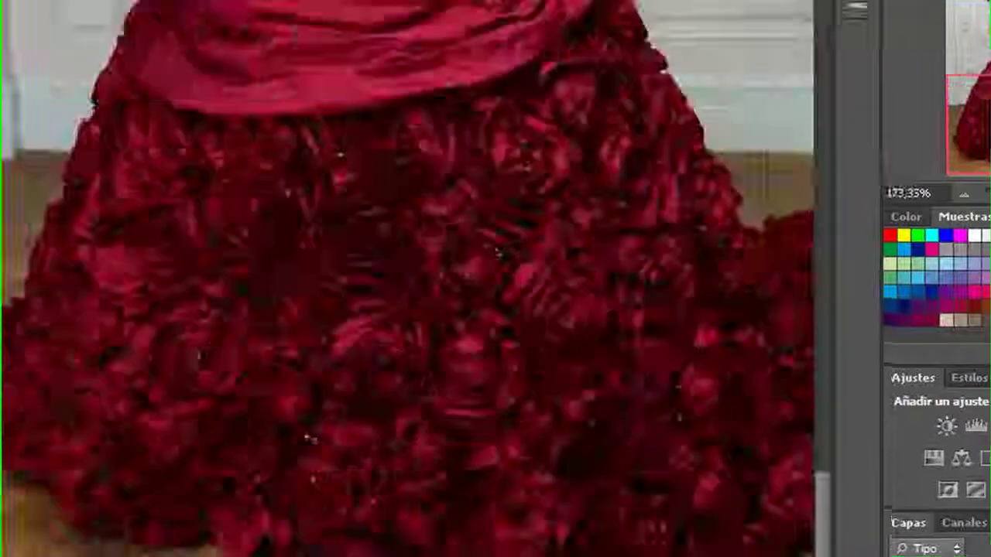
{"action": "left_click", "coordinate": [724, 405]}
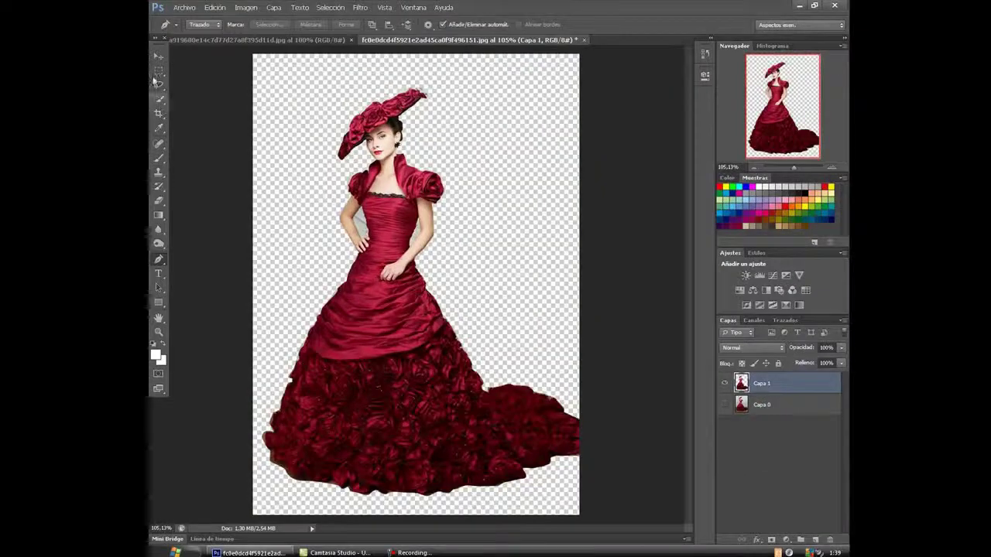
- Copy the whole palace hall image and paste it beneath the woman's cutout layer
{"action": "left_click", "coordinate": [158, 70]}
{"action": "key", "text": "ctrl+a"}
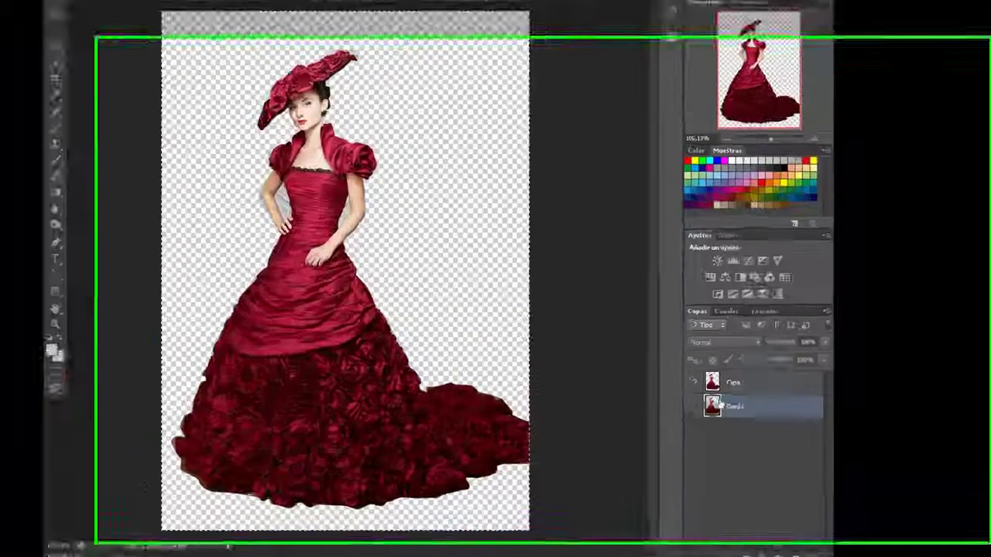
{"action": "left_click", "coordinate": [48, 3]}
{"action": "left_click", "coordinate": [56, 20]}
- Enlarge and reposition the palace hall layer until it fills the whole canvas behind the woman
{"action": "left_click_drag", "start_coordinate": [749, 111], "coordinate": [743, 111]}
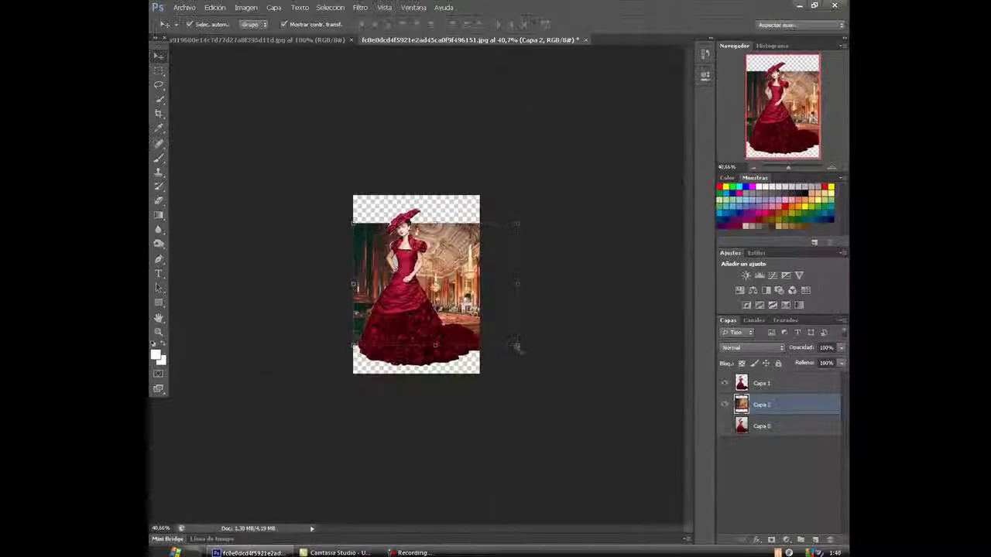
{"action": "left_click_drag", "start_coordinate": [398, 332], "coordinate": [572, 457]}
{"action": "left_click_drag", "start_coordinate": [491, 378], "coordinate": [362, 293]}
{"action": "left_click_drag", "start_coordinate": [512, 279], "coordinate": [495, 278]}
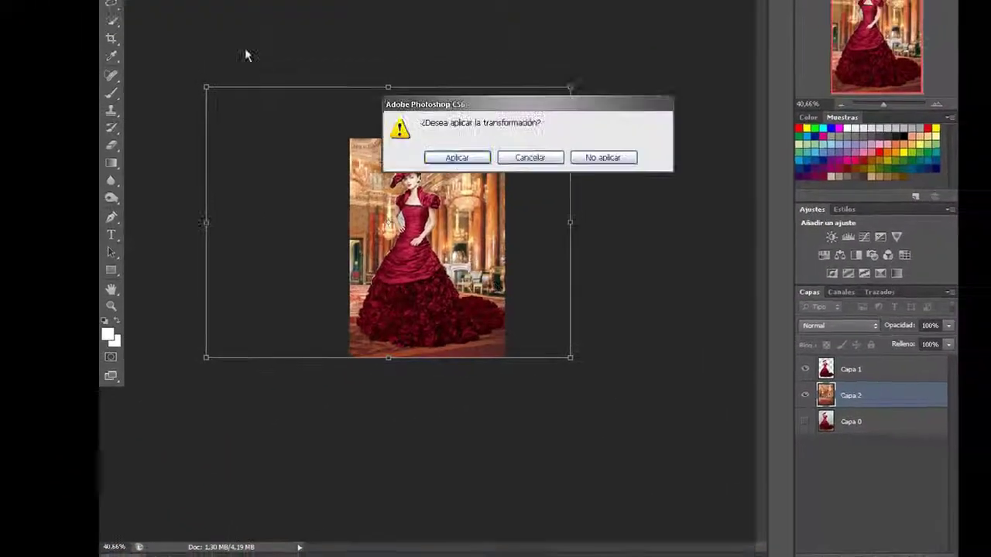
- Scale the woman's cutout down slightly, readjust the size of the palace hall layer and apply the transformations
{"action": "left_click_drag", "start_coordinate": [883, 105], "coordinate": [887, 105]}
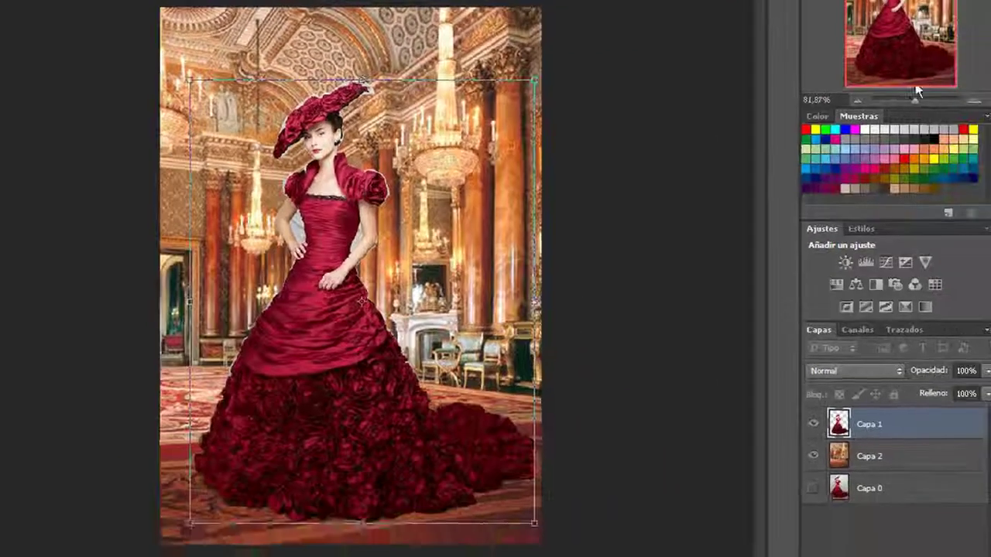
{"action": "left_click_drag", "start_coordinate": [914, 98], "coordinate": [891, 101]}
{"action": "left_click", "coordinate": [860, 453]}
{"action": "left_click_drag", "start_coordinate": [138, 121], "coordinate": [163, 135]}
{"action": "left_click_drag", "start_coordinate": [891, 99], "coordinate": [900, 99]}
{"action": "left_click", "coordinate": [103, 22]}
{"action": "left_click", "coordinate": [462, 224]}
- Examine the edges of the woman's cutout layer up close against the palace background
{"action": "left_click_drag", "start_coordinate": [911, 163], "coordinate": [926, 164]}
{"action": "left_click", "coordinate": [856, 438]}
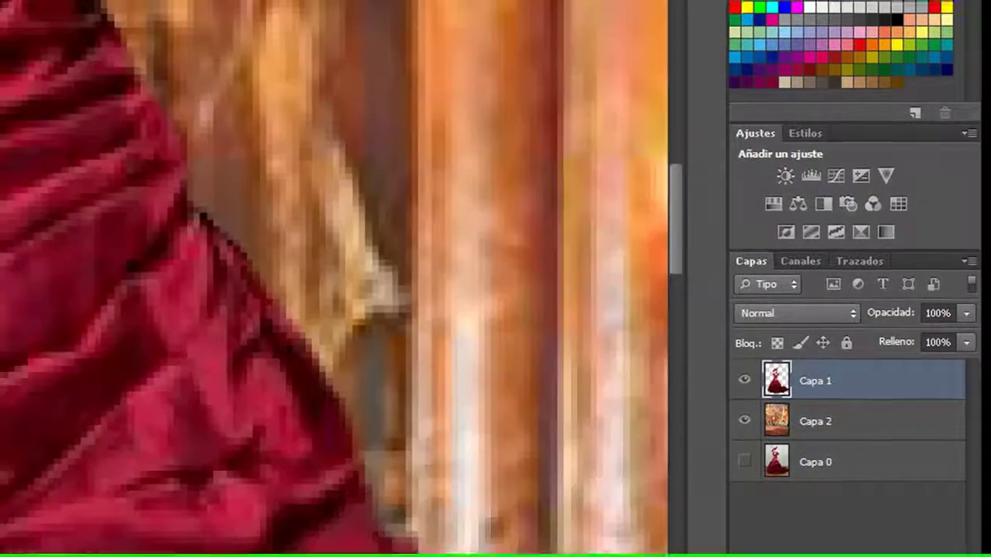
{"action": "left_click_drag", "start_coordinate": [918, 101], "coordinate": [914, 164]}
{"action": "left_click_drag", "start_coordinate": [433, 208], "coordinate": [441, 208]}
{"action": "left_click", "coordinate": [95, 39]}
{"action": "left_click", "coordinate": [129, 0]}
{"action": "left_click", "coordinate": [145, 102]}
{"action": "left_click_drag", "start_coordinate": [913, 163], "coordinate": [923, 163]}
- Add a new layer above the palace hall layer and set up a soft black brush of 17 px for the shadow
{"action": "left_click_drag", "start_coordinate": [899, 89], "coordinate": [901, 119]}
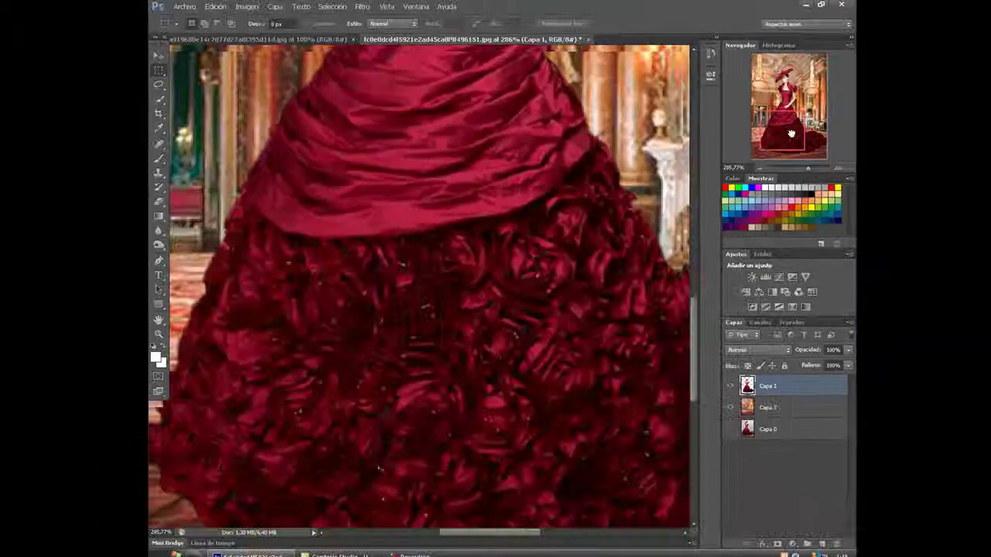
{"action": "left_click_drag", "start_coordinate": [791, 134], "coordinate": [787, 143]}
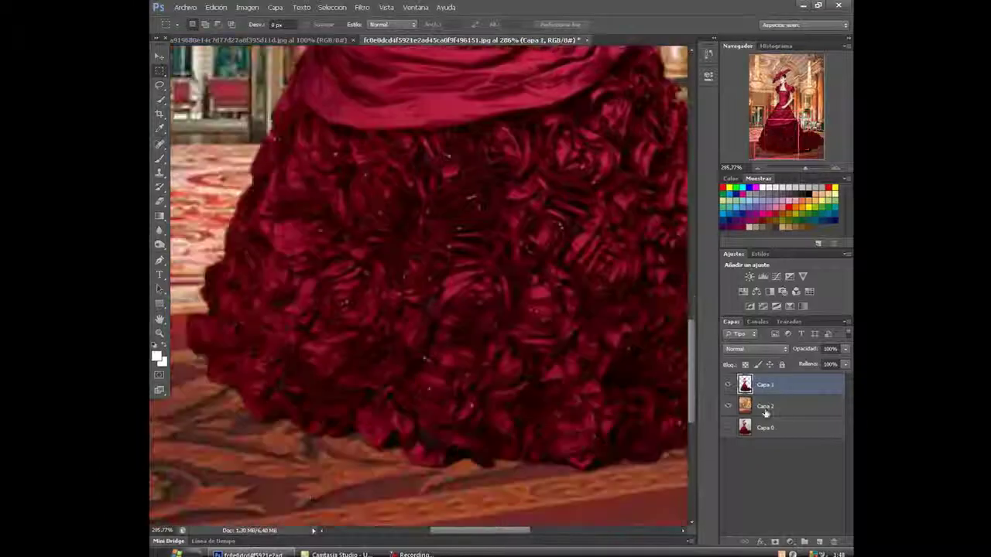
{"action": "left_click", "coordinate": [769, 408]}
{"action": "left_click", "coordinate": [821, 544]}
{"action": "left_click", "coordinate": [159, 158]}
{"action": "left_click", "coordinate": [205, 26]}
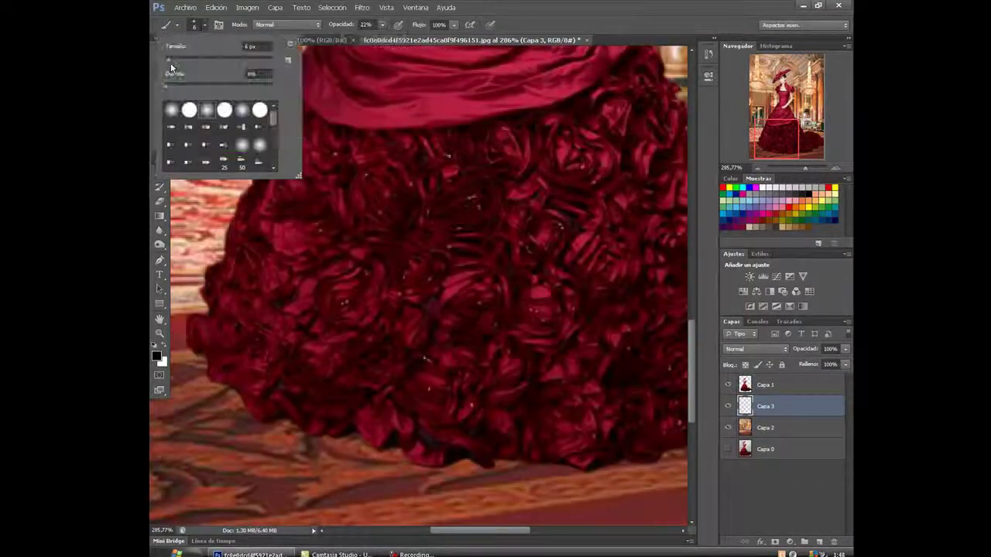
{"action": "left_click_drag", "start_coordinate": [161, 61], "coordinate": [165, 61]}
{"action": "left_click", "coordinate": [191, 361]}
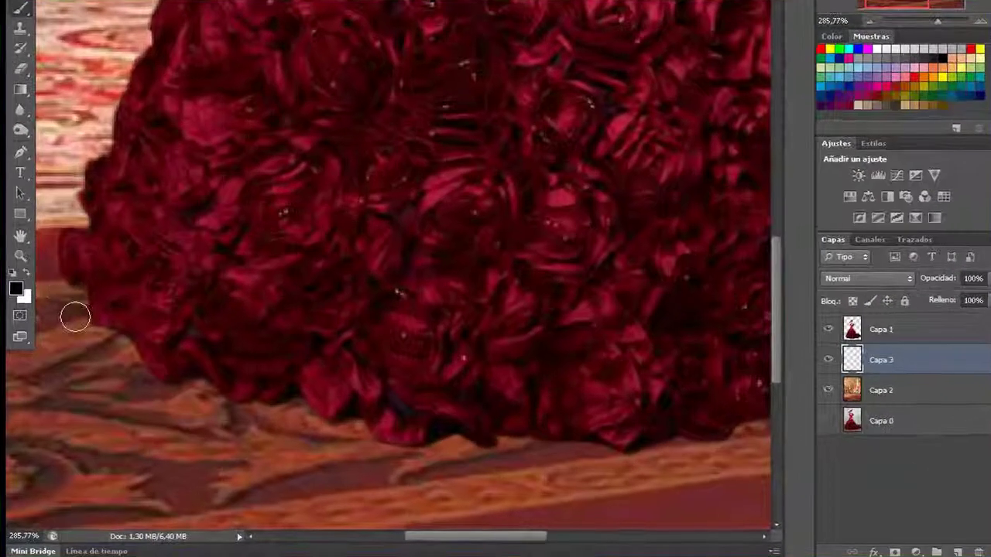
- Paint a soft black contact shadow on Capa 3 along the hem of the skirt and under the train
{"action": "mouse_move", "coordinate": [75, 318]}
{"action": "left_mouse_down"}
{"action": "mouse_move", "coordinate": [142, 382]}
{"action": "mouse_move", "coordinate": [407, 448]}
{"action": "mouse_move", "coordinate": [579, 445]}
{"action": "left_mouse_up"}
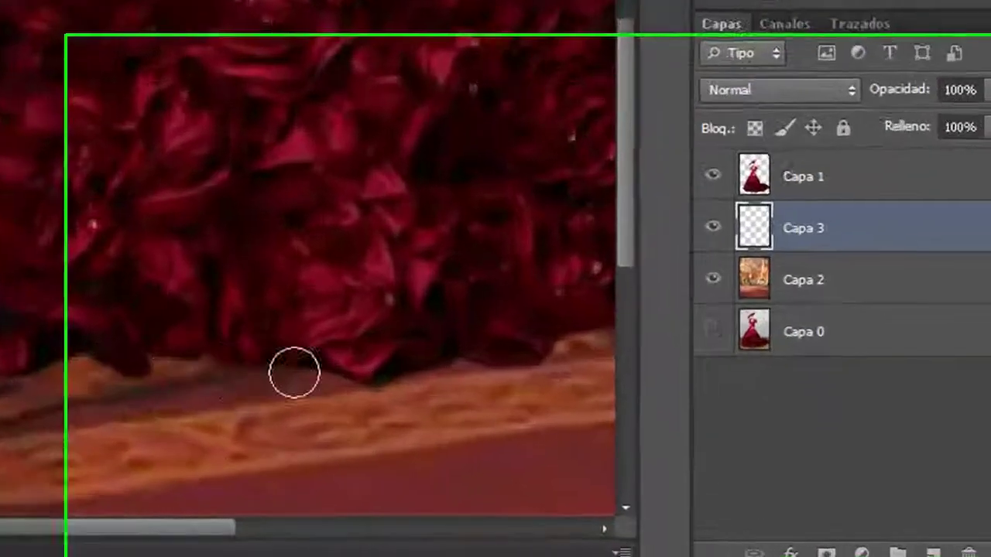
{"action": "left_click_drag", "start_coordinate": [294, 372], "coordinate": [608, 317]}
{"action": "left_click_drag", "start_coordinate": [93, 527], "coordinate": [170, 528]}
{"action": "left_click_drag", "start_coordinate": [146, 351], "coordinate": [576, 243]}
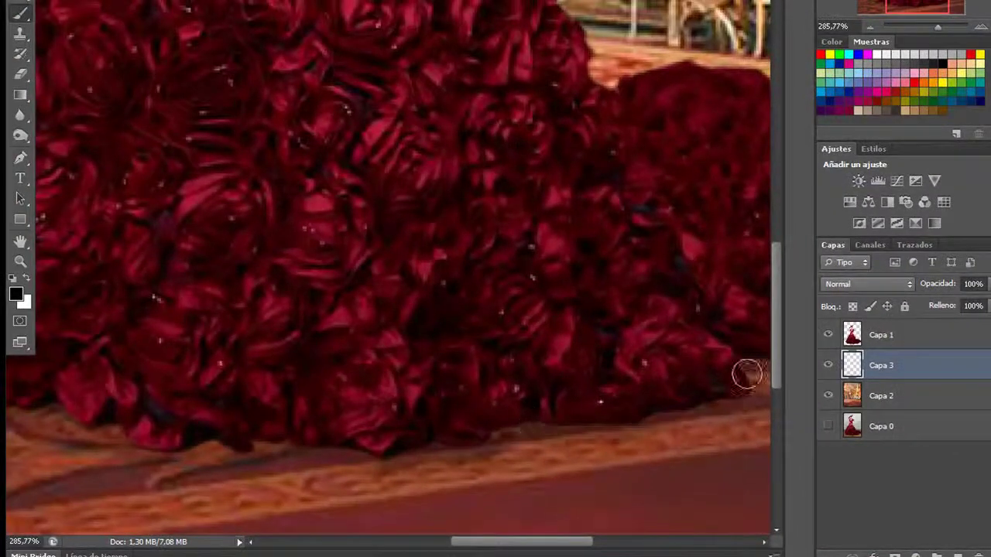
{"action": "left_click_drag", "start_coordinate": [746, 374], "coordinate": [797, 358]}
{"action": "left_click_drag", "start_coordinate": [534, 542], "coordinate": [566, 542]}
{"action": "left_click_drag", "start_coordinate": [683, 328], "coordinate": [707, 322]}
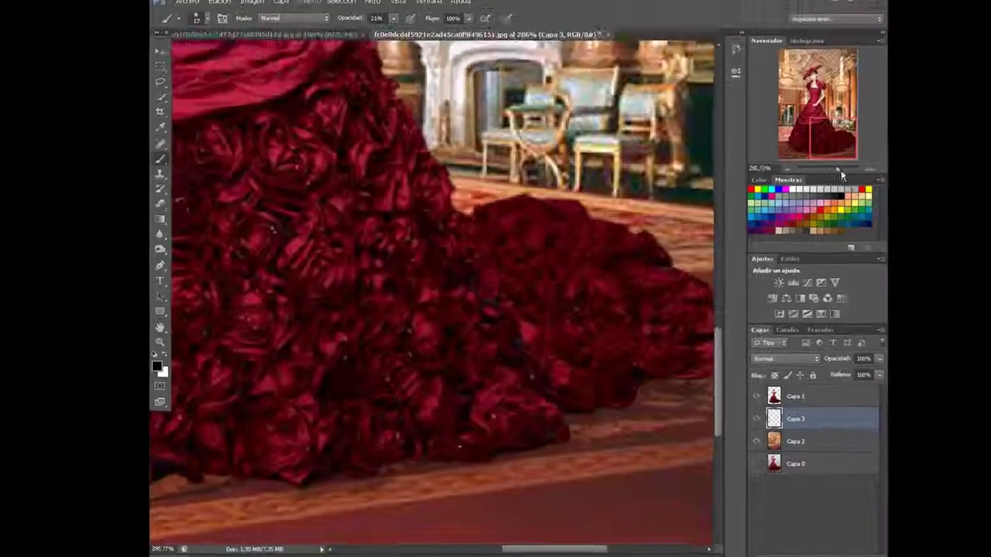
{"action": "left_click_drag", "start_coordinate": [842, 176], "coordinate": [826, 173]}
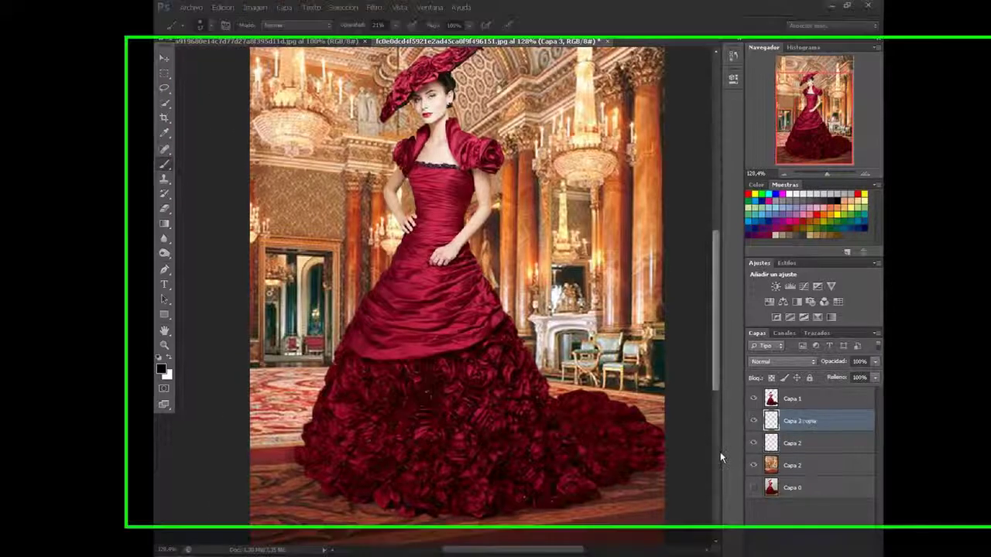
- Duplicate the shadow layer and soften the copy with a blur filter and 61% opacity
{"action": "key", "text": "ctrl+j"}
{"action": "left_click", "coordinate": [375, 8]}
{"action": "mouse_move", "coordinate": [394, 121]}
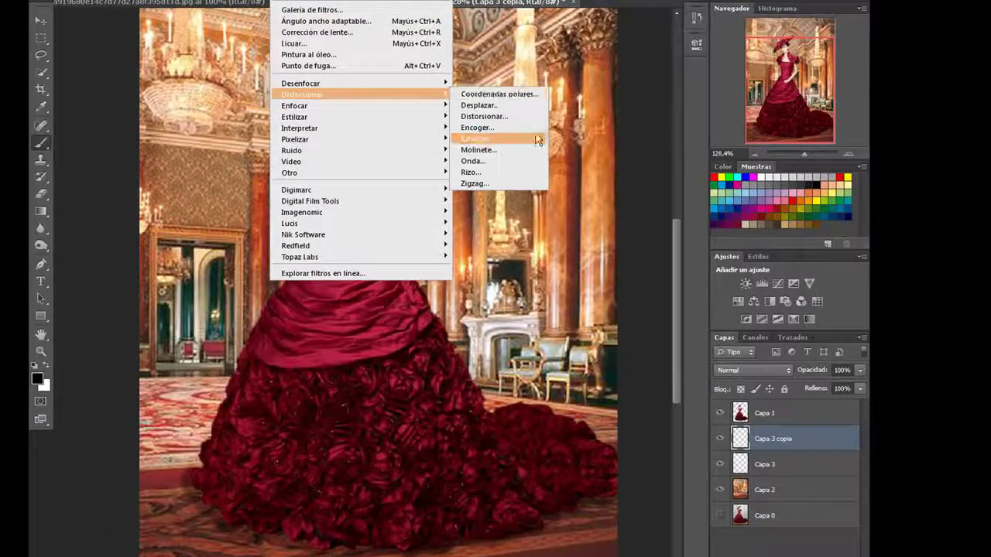
{"action": "left_click", "coordinate": [537, 199]}
{"action": "left_click_drag", "start_coordinate": [320, 371], "coordinate": [336, 373]}
{"action": "left_click", "coordinate": [522, 96]}
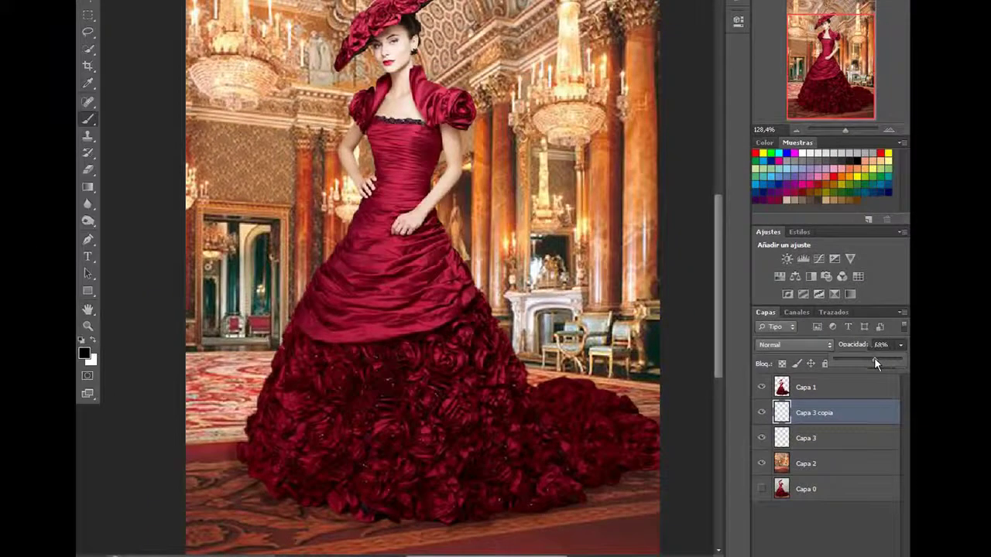
- Select the original shadow layer Capa 3 and set the Eraser to a soft 25 px tip
{"action": "left_click", "coordinate": [806, 438]}
{"action": "left_click", "coordinate": [198, 25]}
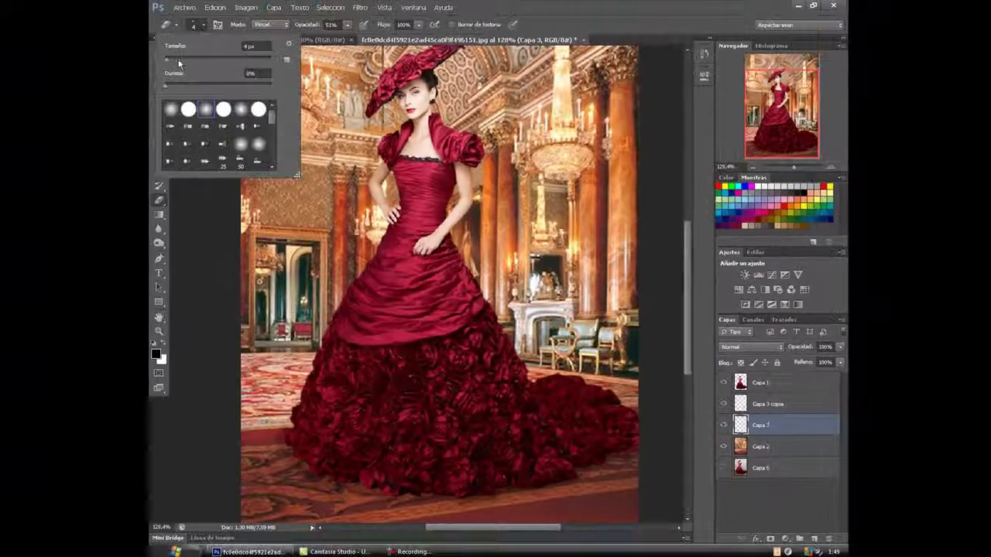
{"action": "left_click", "coordinate": [178, 61]}
{"action": "key", "text": "Return"}
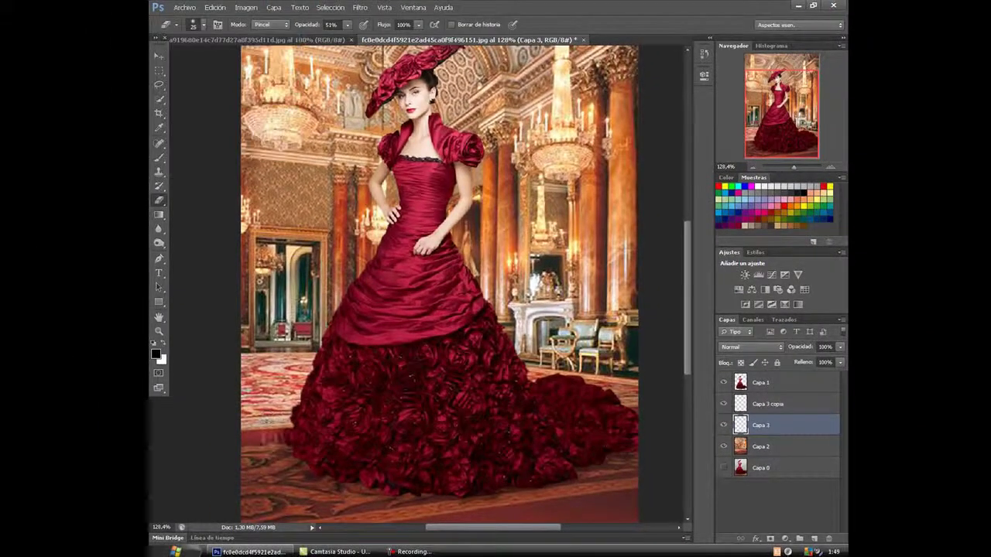
- Select the blurred shadow layer Capa 3 copia and set up the Brush with reduced opacity
{"action": "left_click", "coordinate": [768, 404]}
{"action": "left_click", "coordinate": [160, 158]}
{"action": "left_click", "coordinate": [379, 24]}
{"action": "left_click_drag", "start_coordinate": [377, 37], "coordinate": [368, 36]}
{"action": "left_click", "coordinate": [198, 25]}
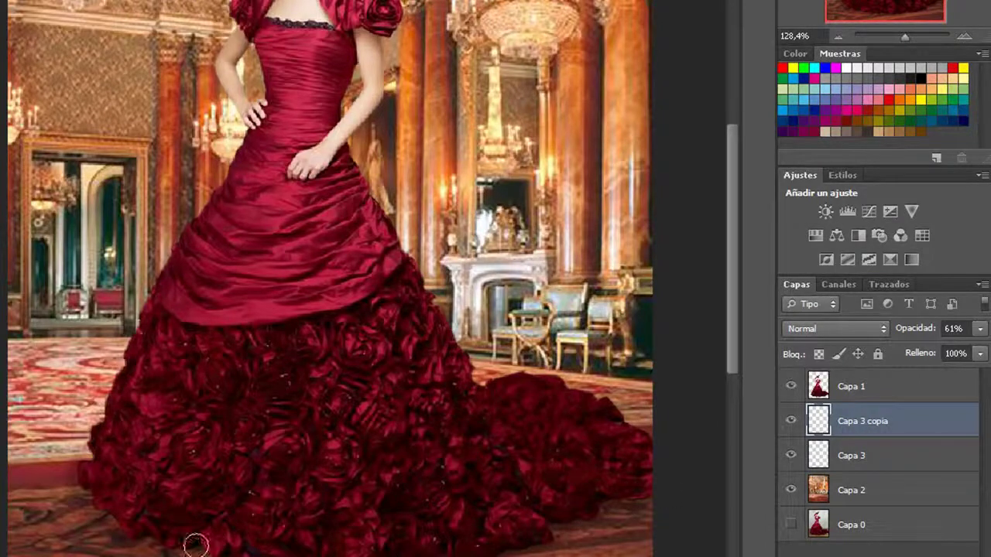
- Make the woman's layer Capa 1 active and check the dress and bodice up close
{"action": "left_click_drag", "start_coordinate": [904, 36], "coordinate": [919, 36]}
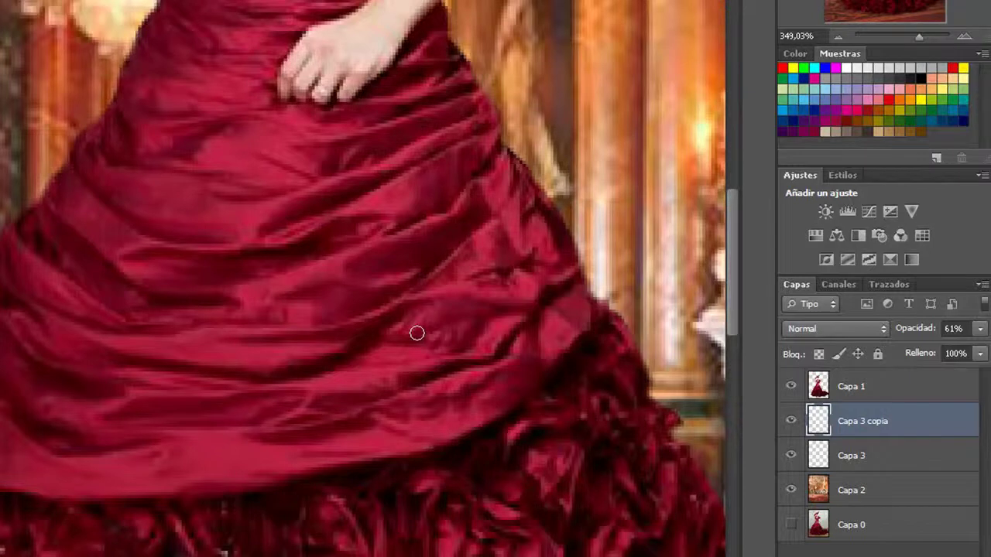
{"action": "scroll", "coordinate": [416, 333], "scroll_direction": "up", "scroll_amount": 5}
{"action": "key", "text": "alt+bracketright"}
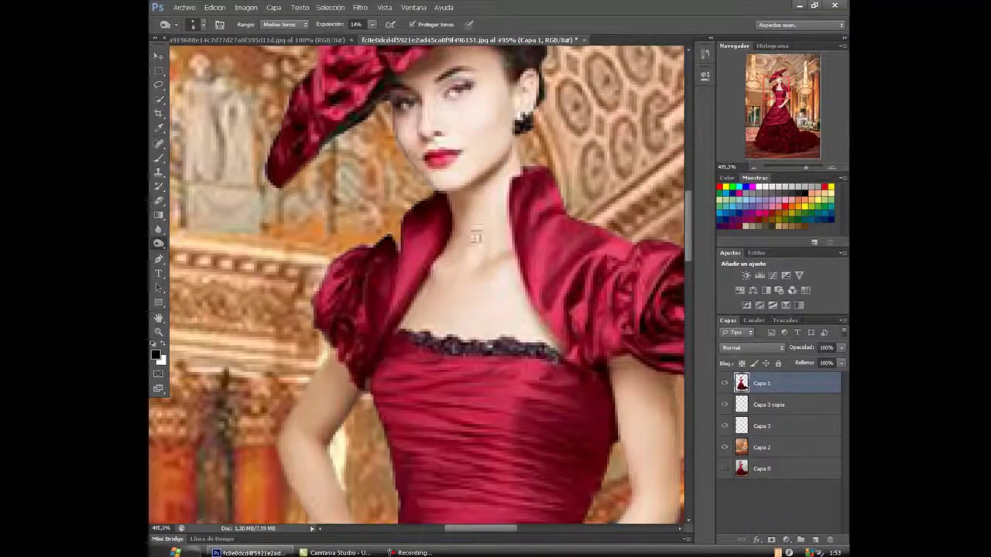
{"action": "left_click_drag", "start_coordinate": [806, 167], "coordinate": [793, 167]}
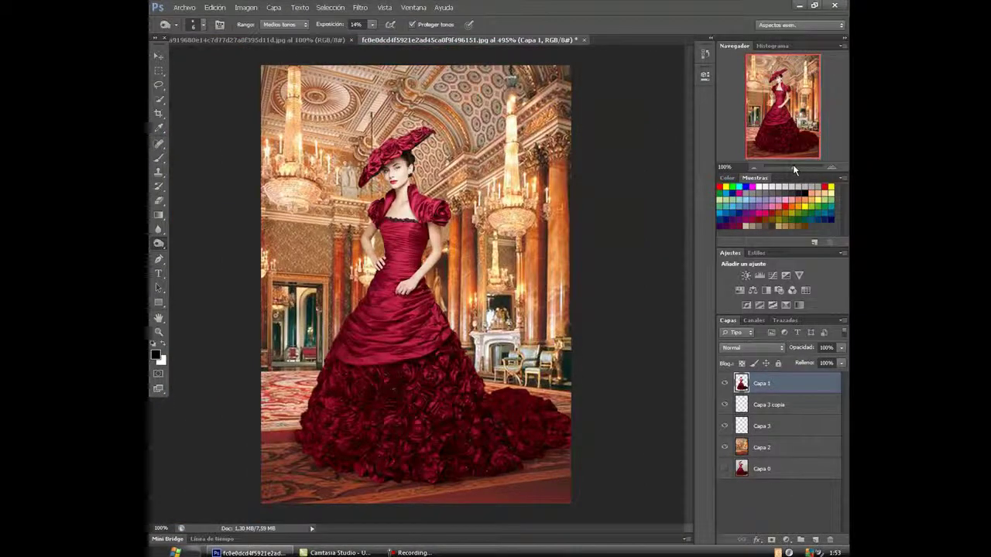
- Duplicate the woman's layer Capa 1 and blend the copy with Luz suave (Soft Light) at 33% opacity
{"action": "key", "text": "v"}
{"action": "key", "text": "ctrl+j"}
{"action": "left_click", "coordinate": [752, 349]}
{"action": "left_click", "coordinate": [740, 201]}
{"action": "left_click_drag", "start_coordinate": [841, 347], "coordinate": [802, 361]}
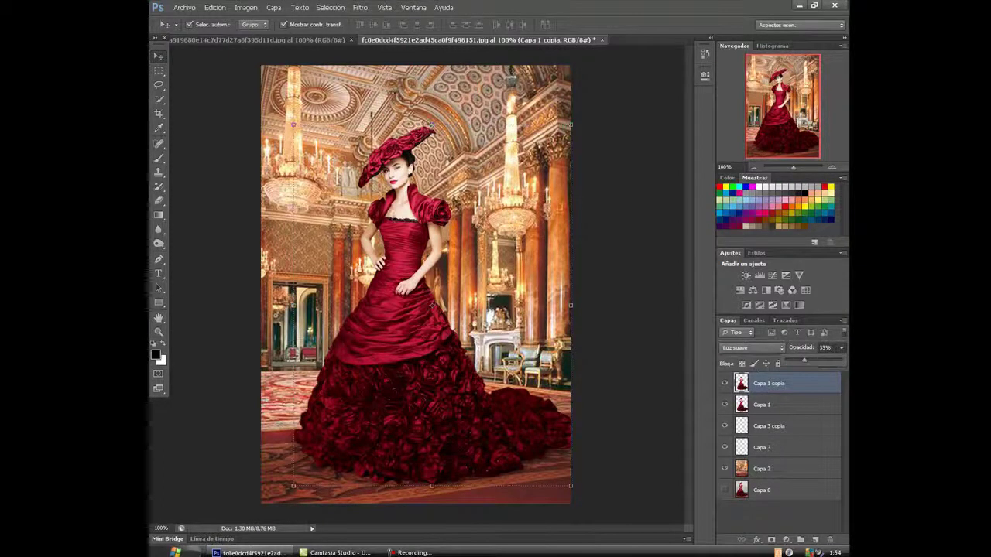
{"action": "left_click", "coordinate": [161, 55]}
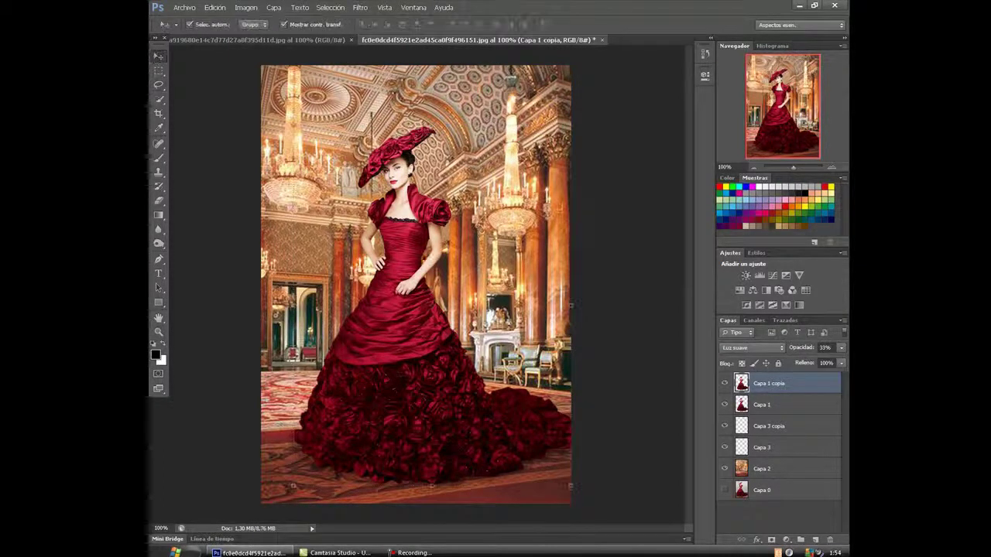
{"action": "left_click", "coordinate": [428, 228]}
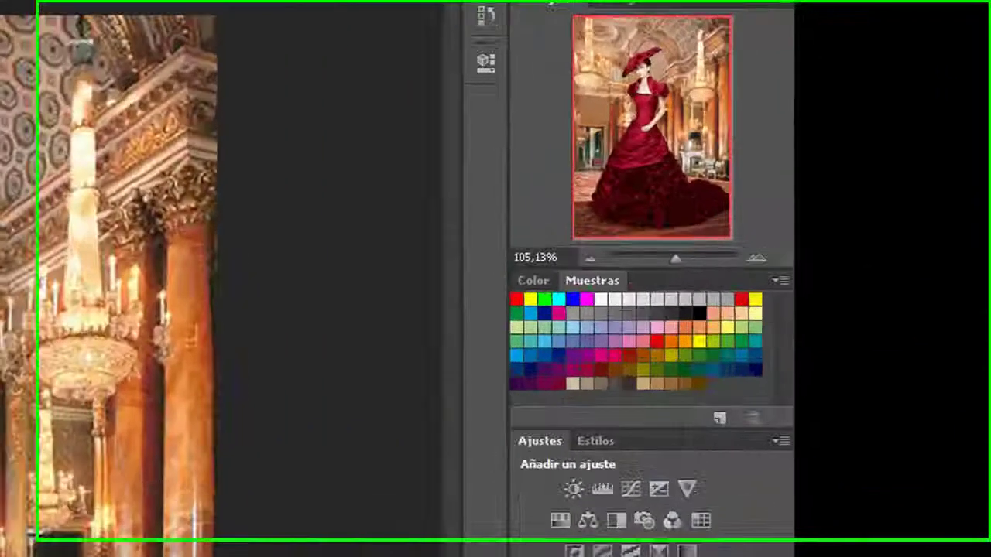
- Run Topaz Adjust 5 with Adaptive Exposure at about 0.38, also adjusting its regions, contrast and highlight protection
{"action": "left_click", "coordinate": [360, 7]}
{"action": "mouse_move", "coordinate": [430, 245]}
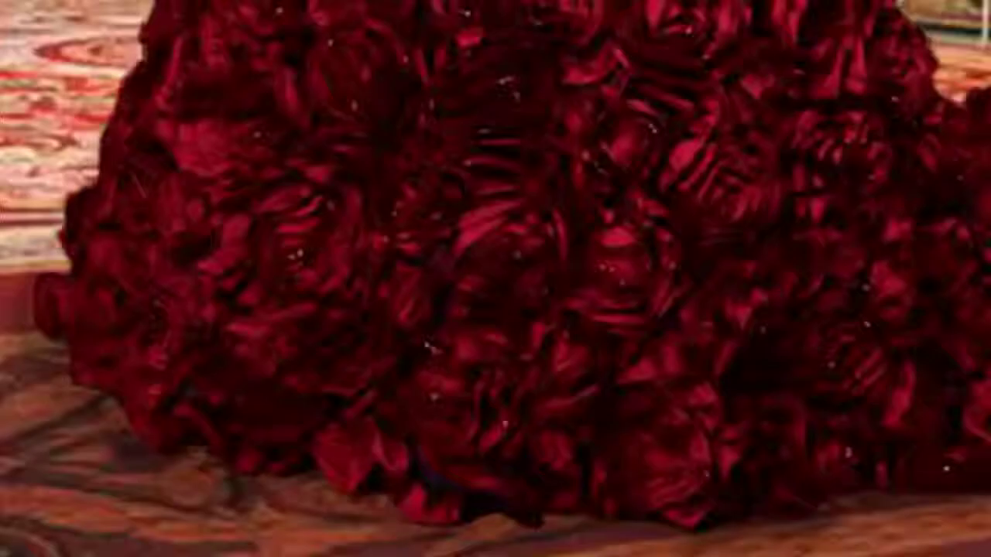
{"action": "mouse_move", "coordinate": [178, 202]}
{"action": "left_click", "coordinate": [363, 203]}
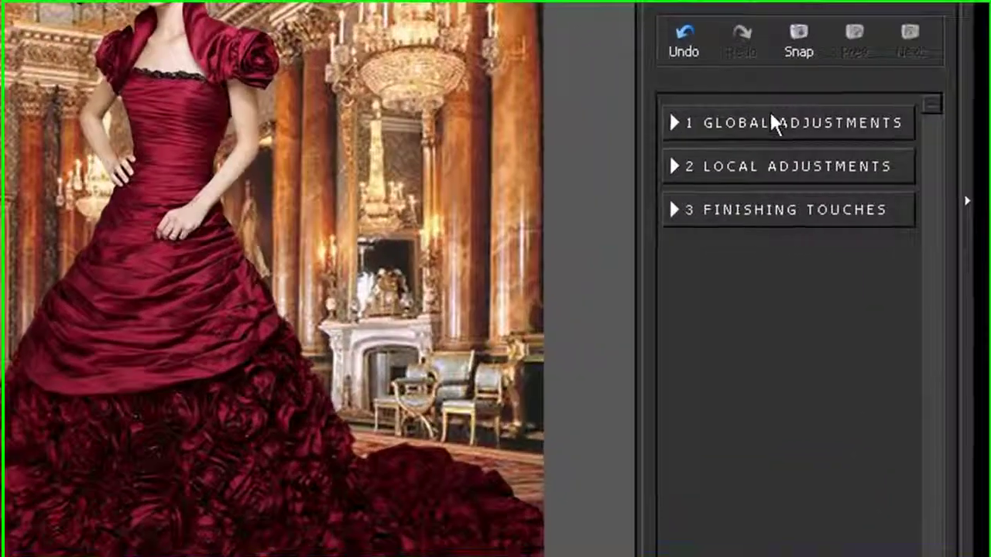
{"action": "left_click", "coordinate": [772, 123]}
{"action": "left_click_drag", "start_coordinate": [706, 239], "coordinate": [760, 238]}
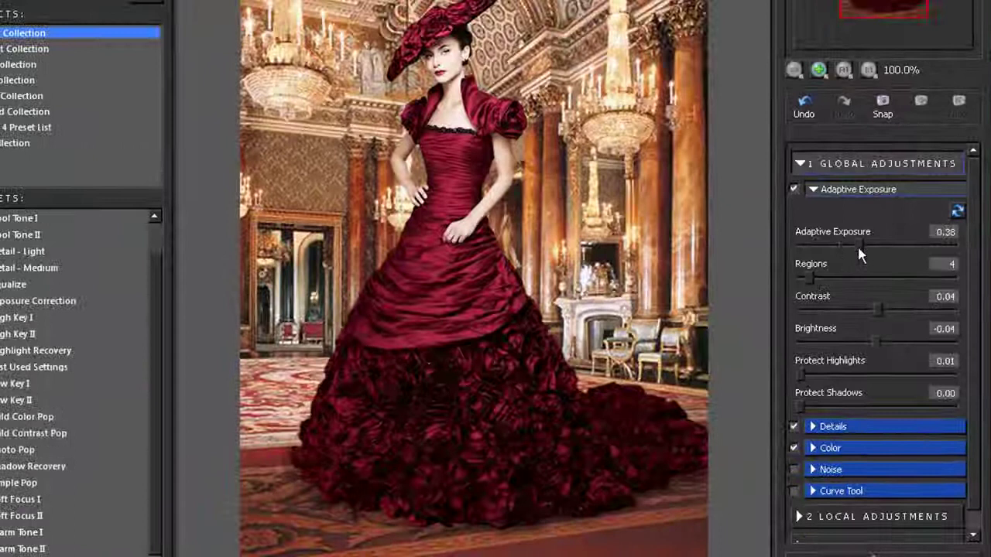
{"action": "left_click_drag", "start_coordinate": [808, 277], "coordinate": [825, 283]}
{"action": "left_click_drag", "start_coordinate": [877, 310], "coordinate": [866, 349]}
{"action": "mouse_move", "coordinate": [815, 373]}
{"action": "left_mouse_down"}
{"action": "mouse_move", "coordinate": [839, 376]}
{"action": "mouse_move", "coordinate": [819, 374]}
{"action": "left_mouse_up"}
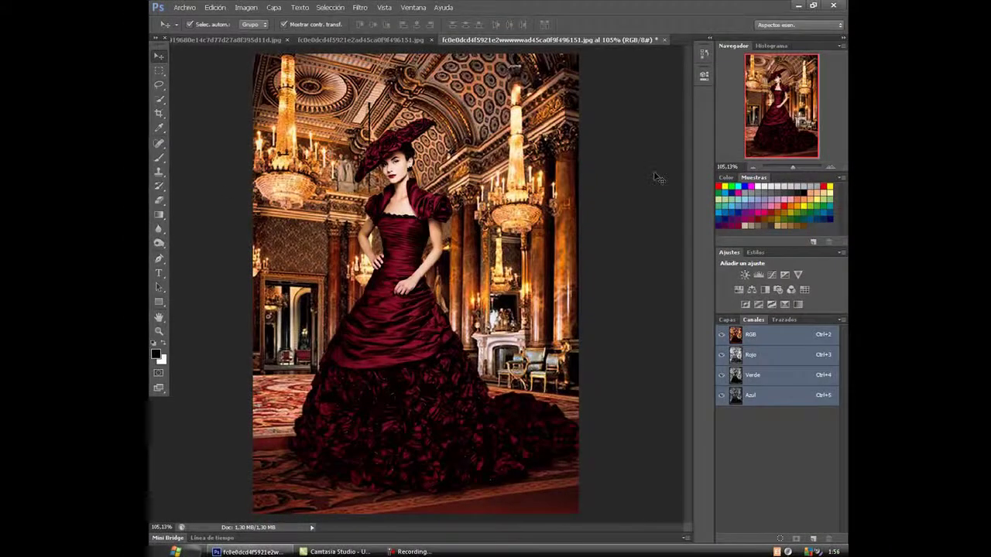
- Start the Rays filter with brightness 51.9 and place the light source on the chandelier in the right part of the picture
{"action": "left_click", "coordinate": [360, 7]}
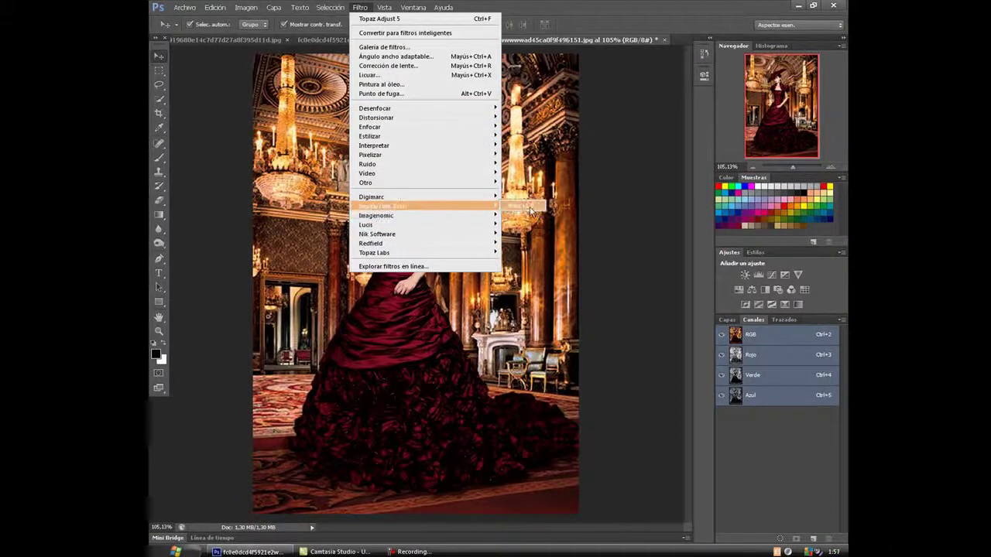
{"action": "left_click", "coordinate": [530, 211]}
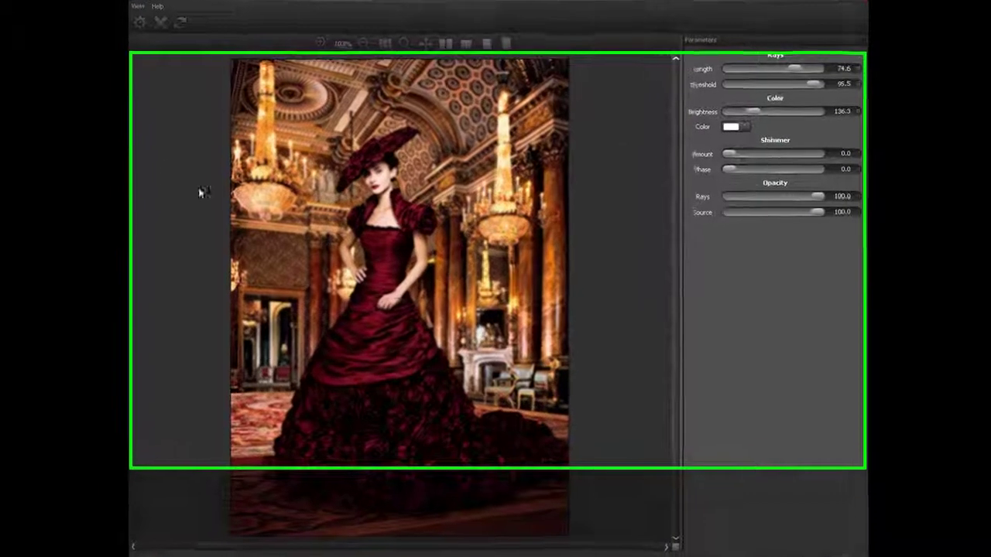
{"action": "left_click", "coordinate": [785, 114]}
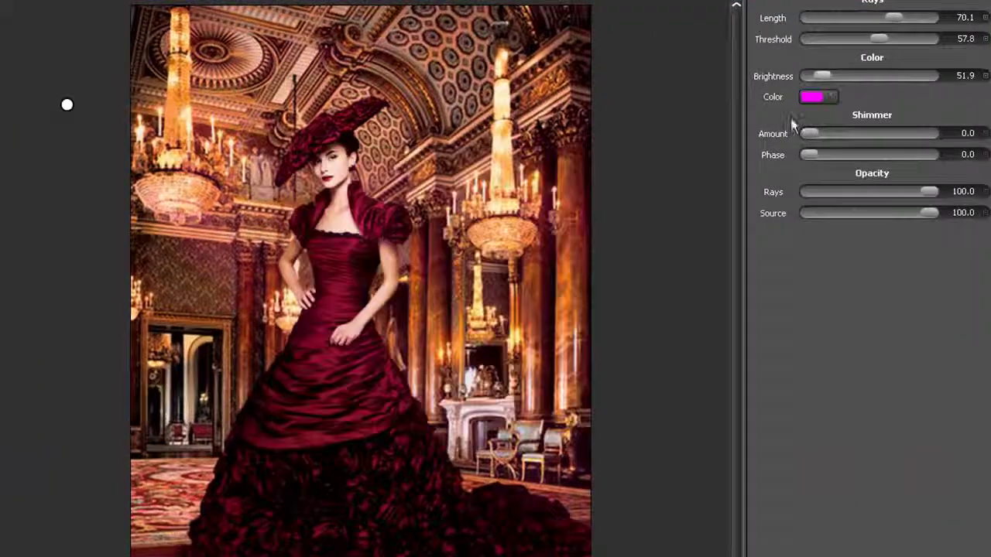
{"action": "left_click", "coordinate": [394, 229]}
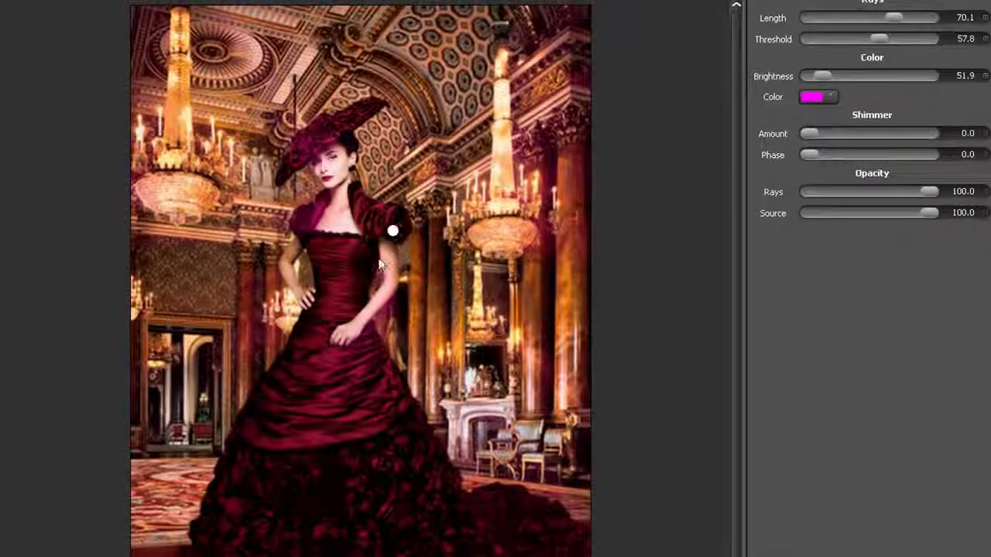
{"action": "left_click", "coordinate": [580, 141]}
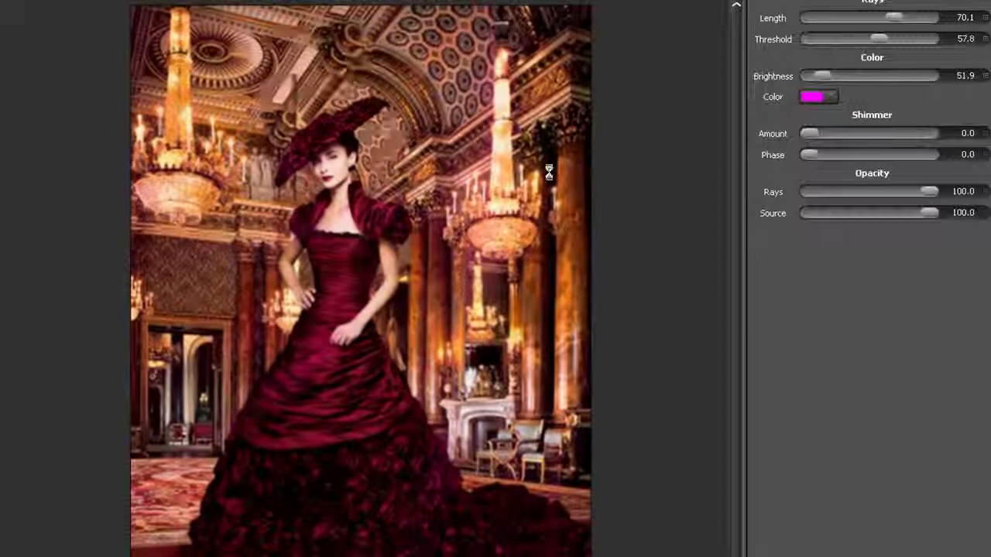
{"action": "left_click", "coordinate": [501, 193]}
- Set the ray color to orange-red (RGB 255, 85, 0) with shimmer amount 33.1 and phase 70.1, and apply the filter
{"action": "left_click", "coordinate": [383, 257]}
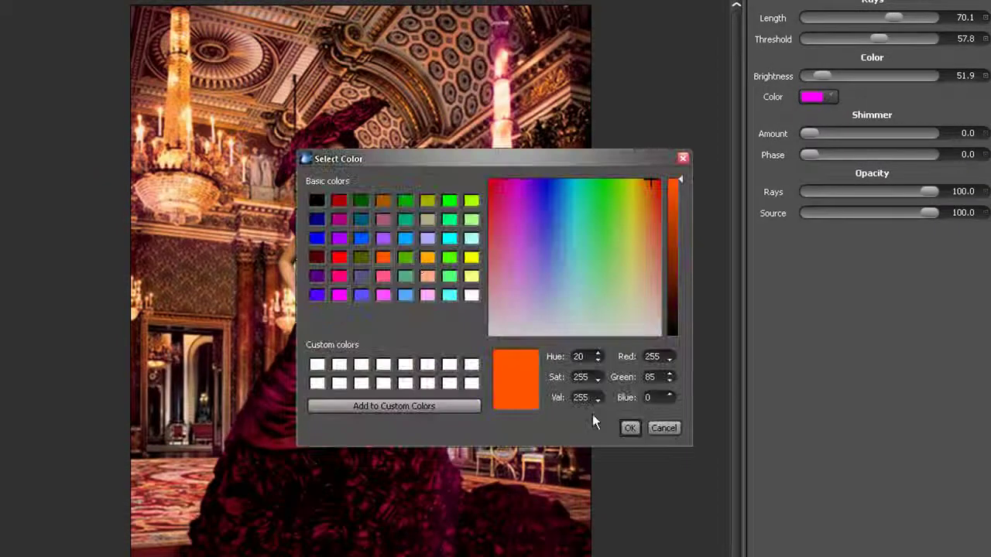
{"action": "left_click", "coordinate": [629, 428]}
{"action": "left_click_drag", "start_coordinate": [809, 133], "coordinate": [834, 155]}
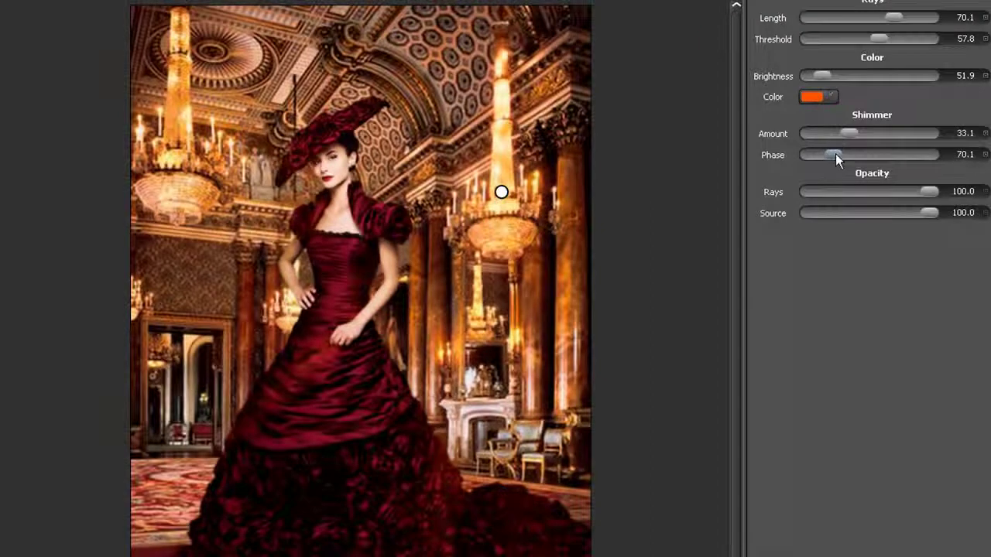
{"action": "left_click", "coordinate": [953, 1]}
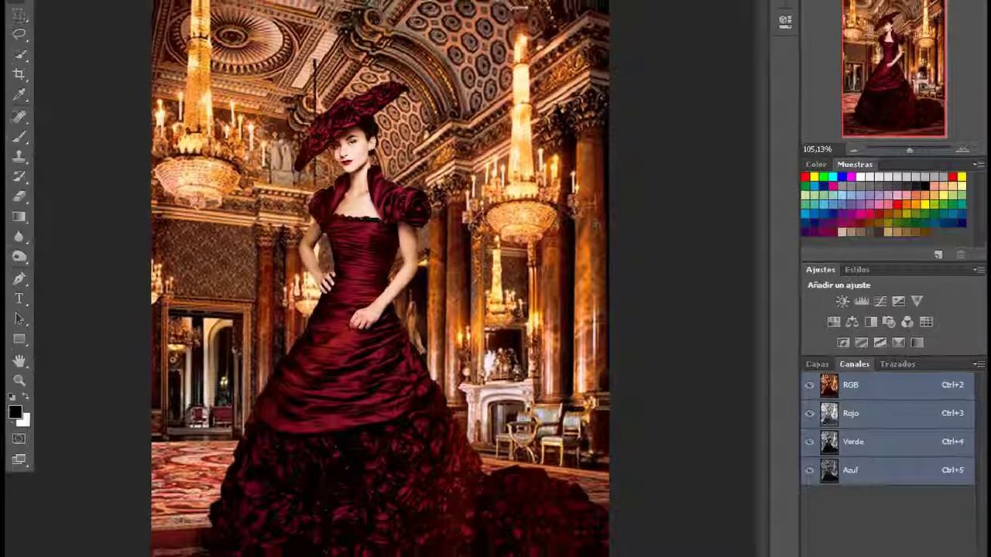
- Run Rays again from the chandelier in the picture's left part, with orange color (RGB 255, 158, 1) and shimmer phase 173
{"action": "left_click", "coordinate": [349, 2]}
{"action": "mouse_move", "coordinate": [418, 205]}
{"action": "left_click", "coordinate": [518, 206]}
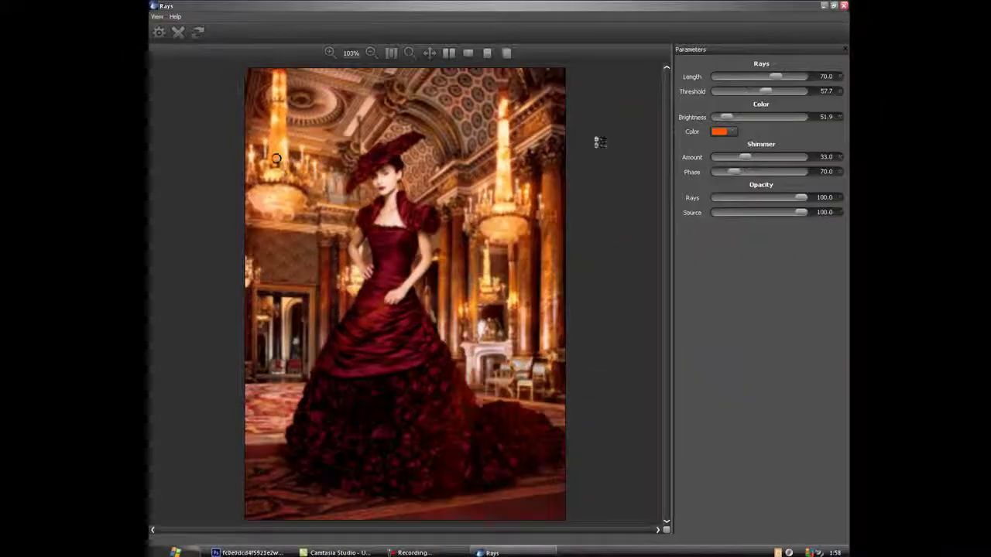
{"action": "left_click", "coordinate": [719, 132]}
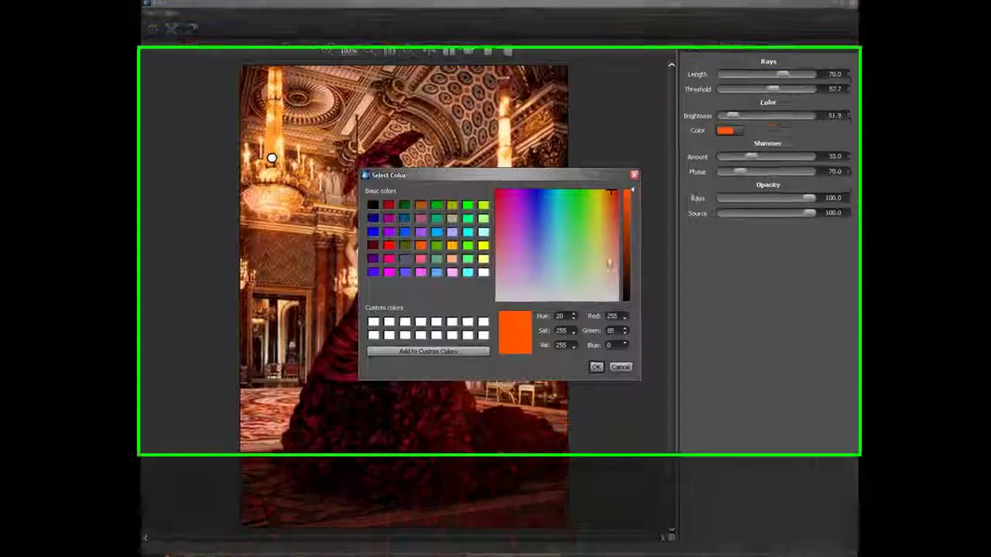
{"action": "left_click", "coordinate": [601, 190]}
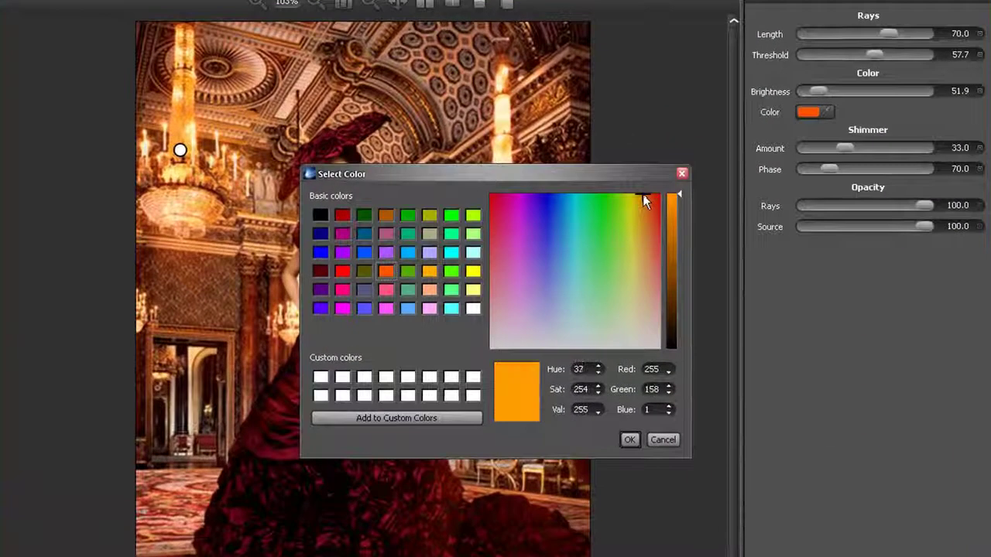
{"action": "left_click", "coordinate": [629, 440]}
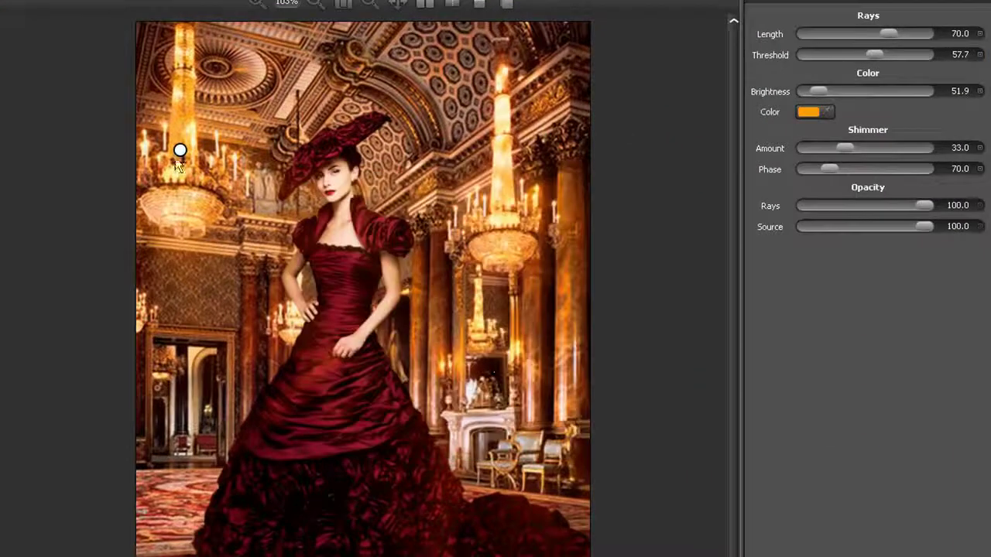
{"action": "left_click_drag", "start_coordinate": [834, 168], "coordinate": [867, 166]}
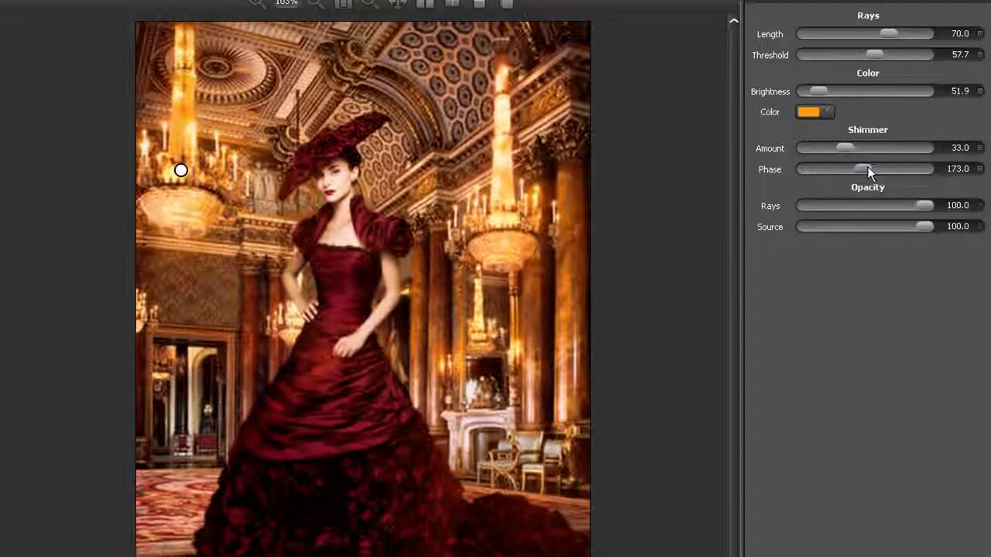